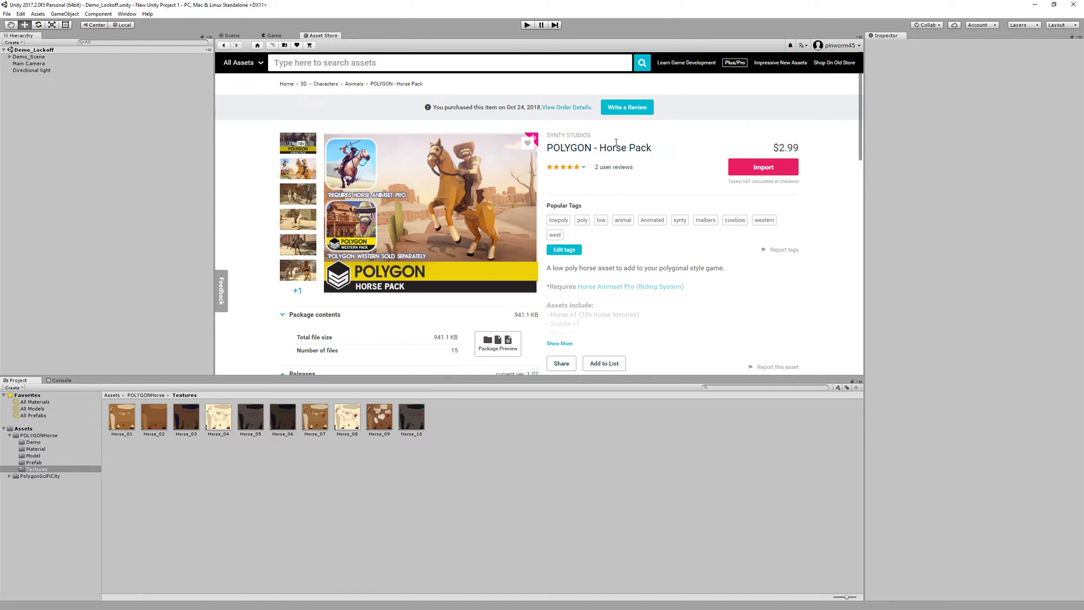
# Locate the SyntyHorse model in the POLYGONHorse Model folder and reveal its FBX file in File Explorer
pyautogui.click(53, 436)
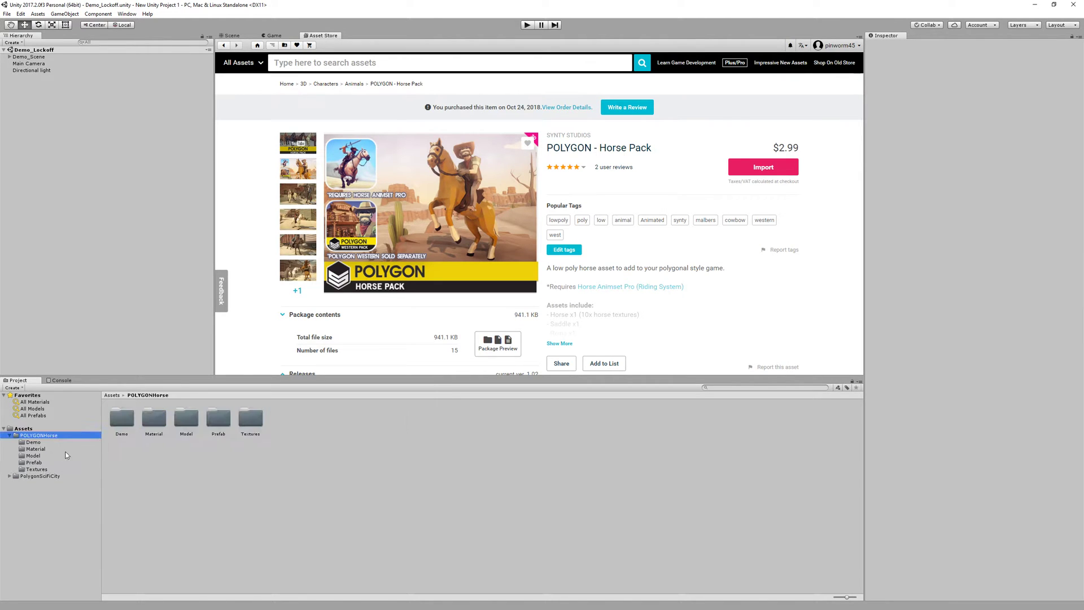
pyautogui.click(59, 457)
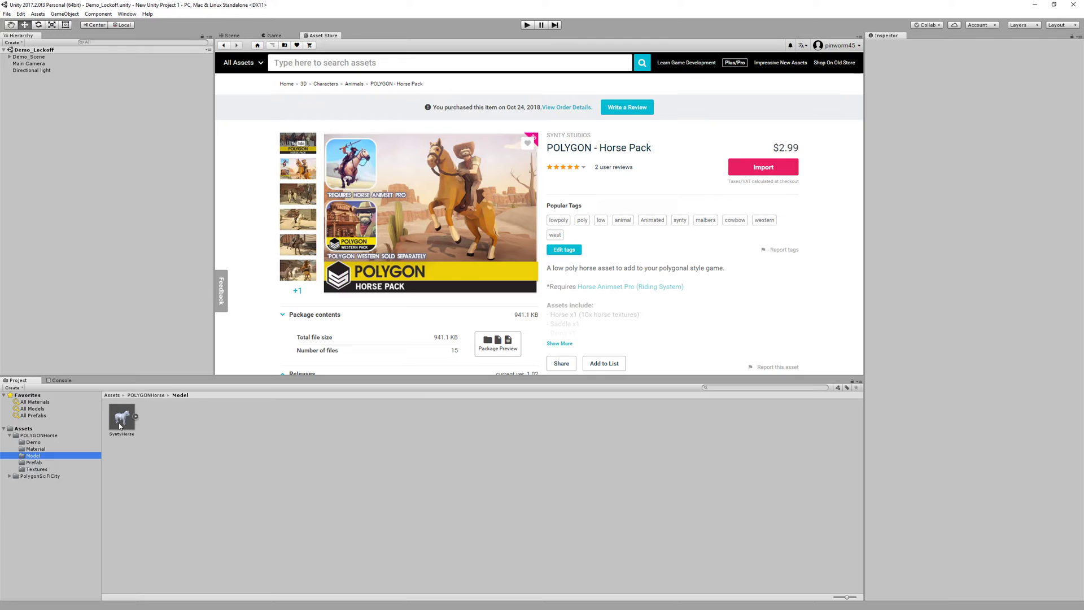
pyautogui.rightClick(120, 427)
pyautogui.click(165, 438)
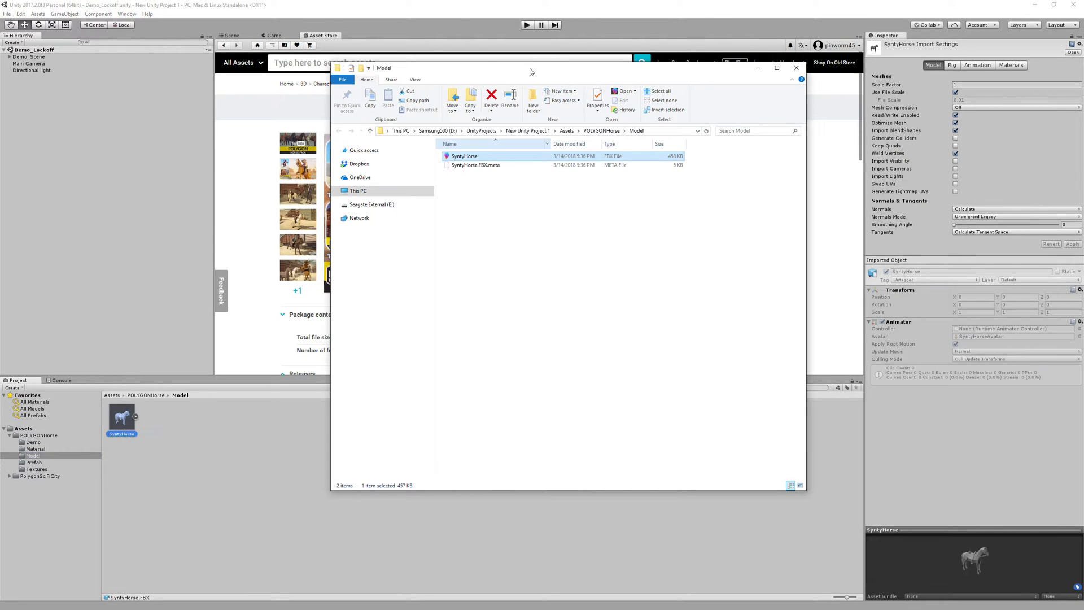
pyautogui.moveTo(531, 71); pyautogui.dragTo(257, 67)
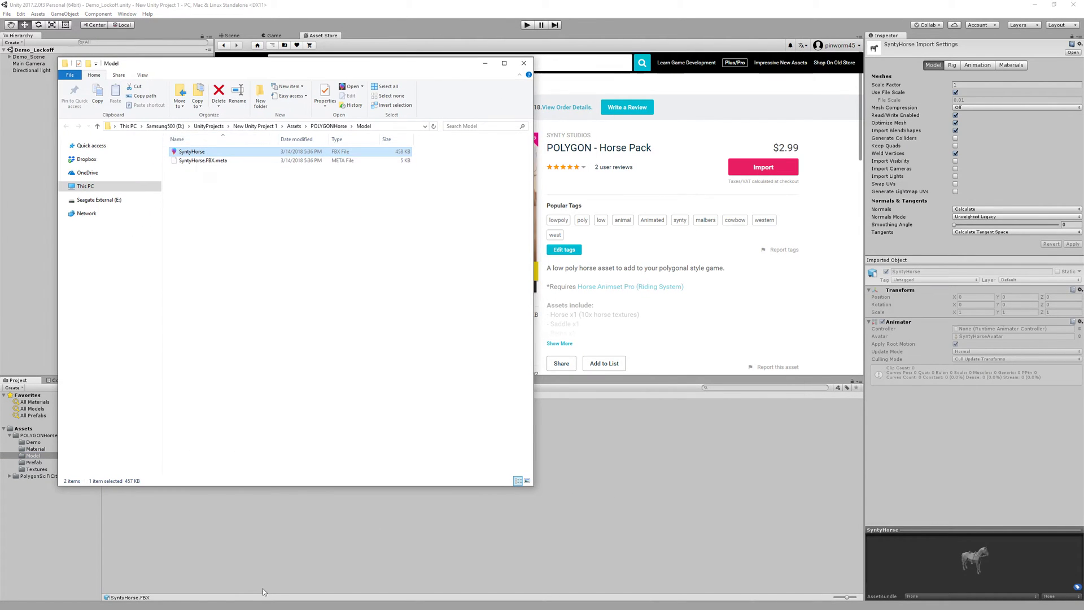
# Reveal the Horse_01 texture from the POLYGONHorse Textures folder in a second File Explorer window
pyautogui.click(263, 592)
pyautogui.click(36, 469)
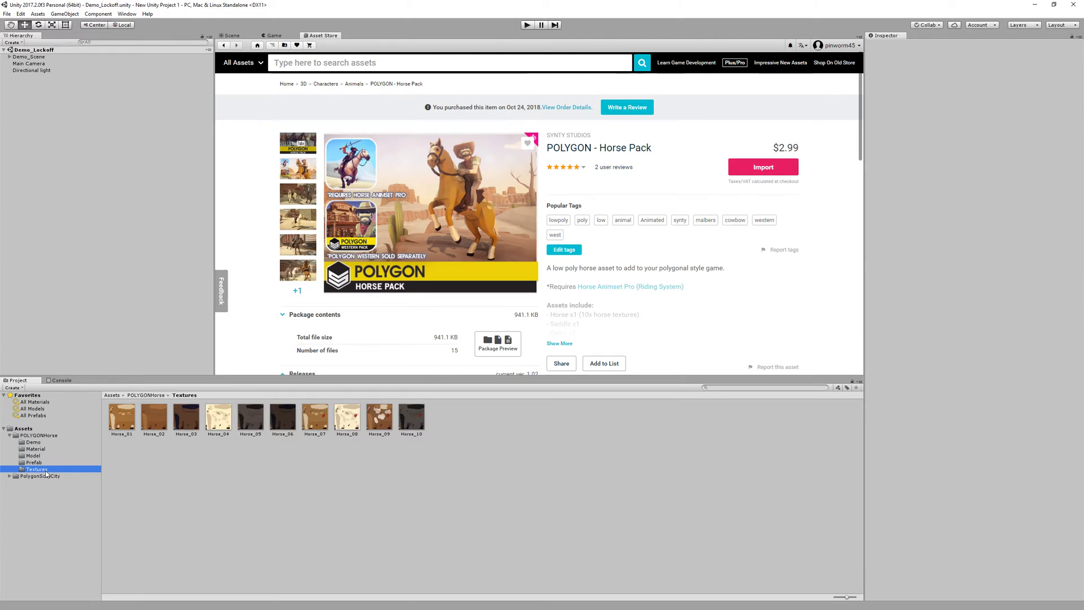
pyautogui.rightClick(115, 433)
pyautogui.click(158, 440)
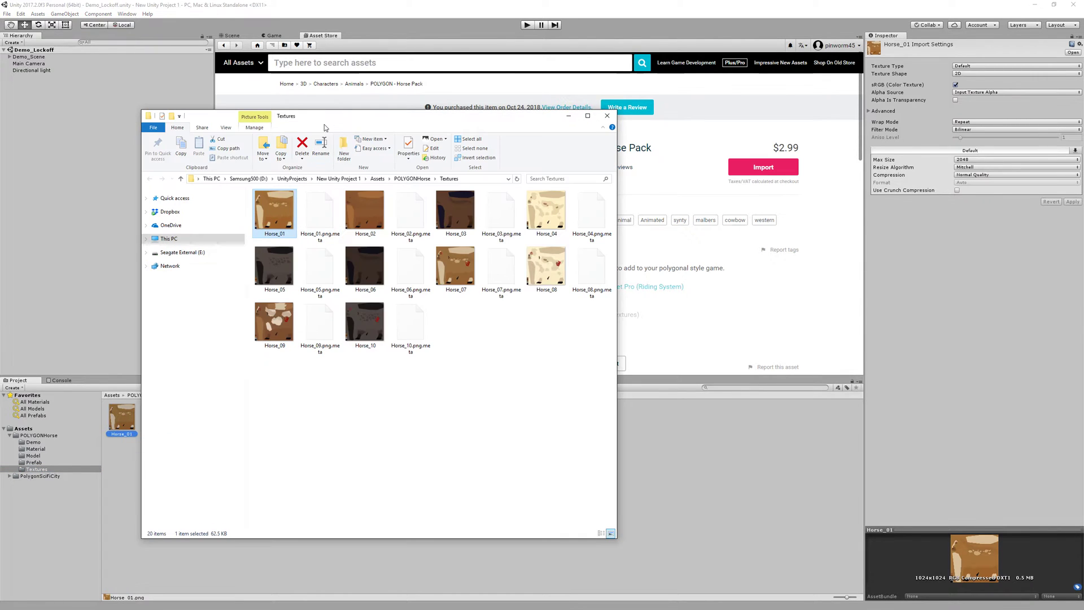
pyautogui.moveTo(325, 127); pyautogui.dragTo(648, 108)
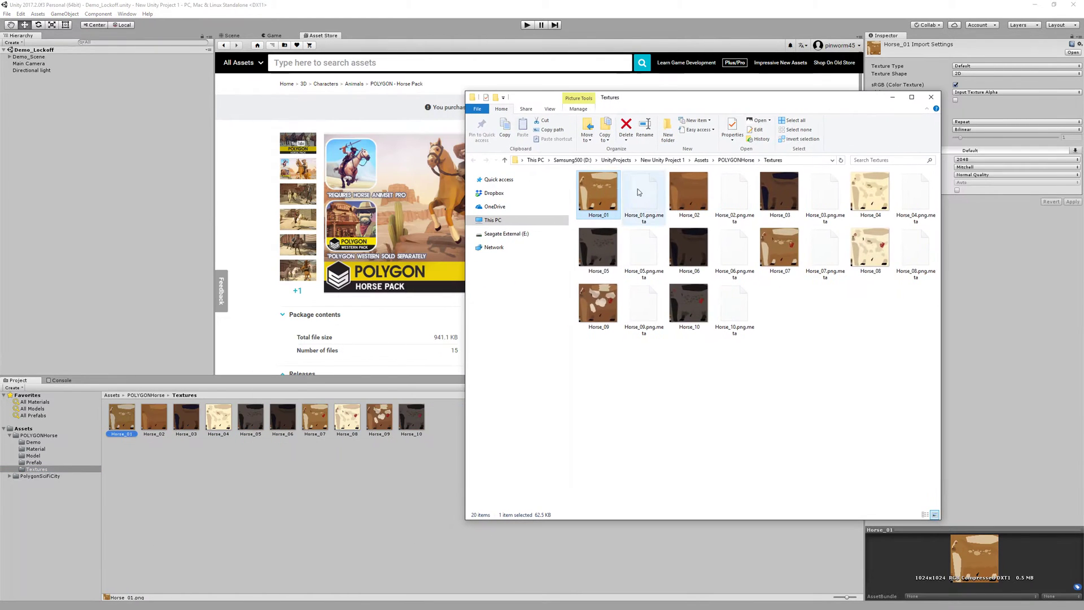
# Minimize Unity and switch to the Unreal Editor to bring up the Demonstation level
pyautogui.click(356, 535)
pyautogui.click(1037, 5)
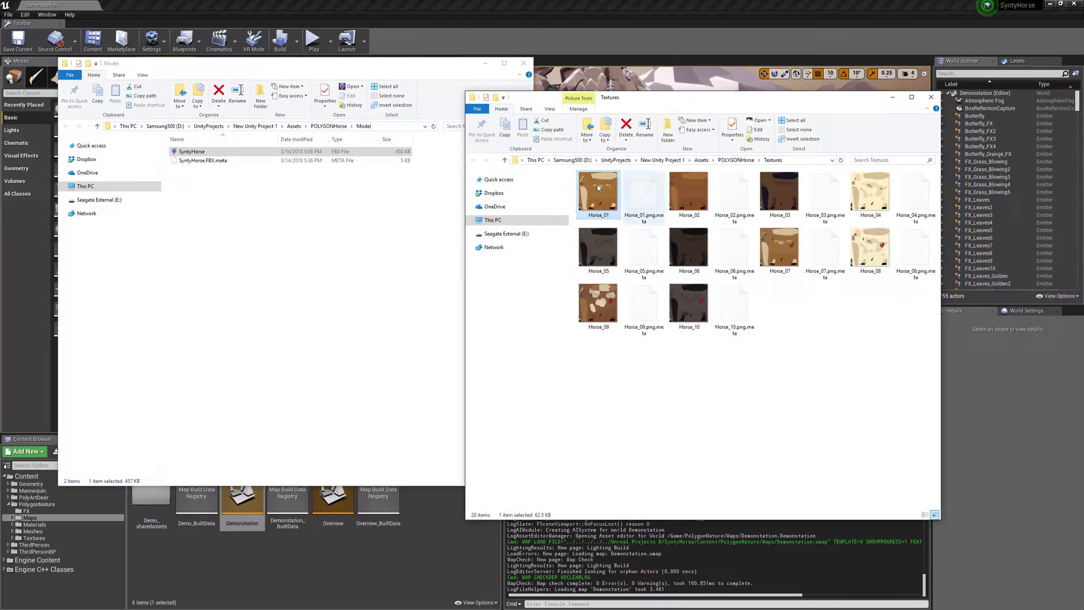
pyautogui.click(538, 14)
pyautogui.press('w')
pyautogui.moveTo(531, 249)
pyautogui.mouseDown(button='right')
pyautogui.moveTo(531, 232)
pyautogui.moveTo(543, 247)
pyautogui.moveTo(529, 232)
pyautogui.mouseUp(button='right')
pyautogui.press('s')
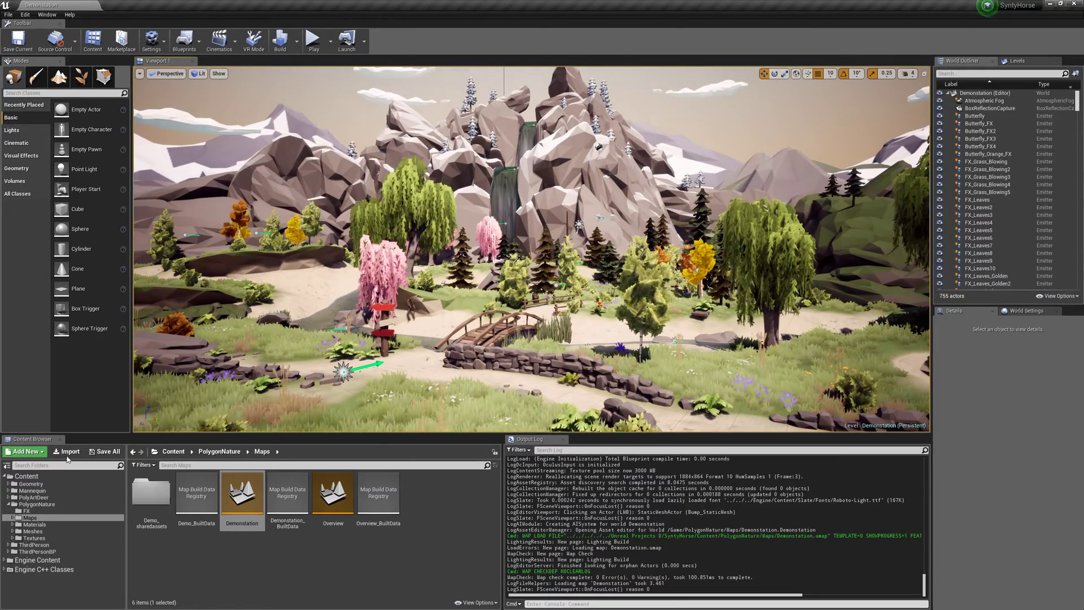
# Look at the PolyArtDeer content folder and the Poly Art Deer marketplace page in the Epic Games Launcher
pyautogui.click(107, 497)
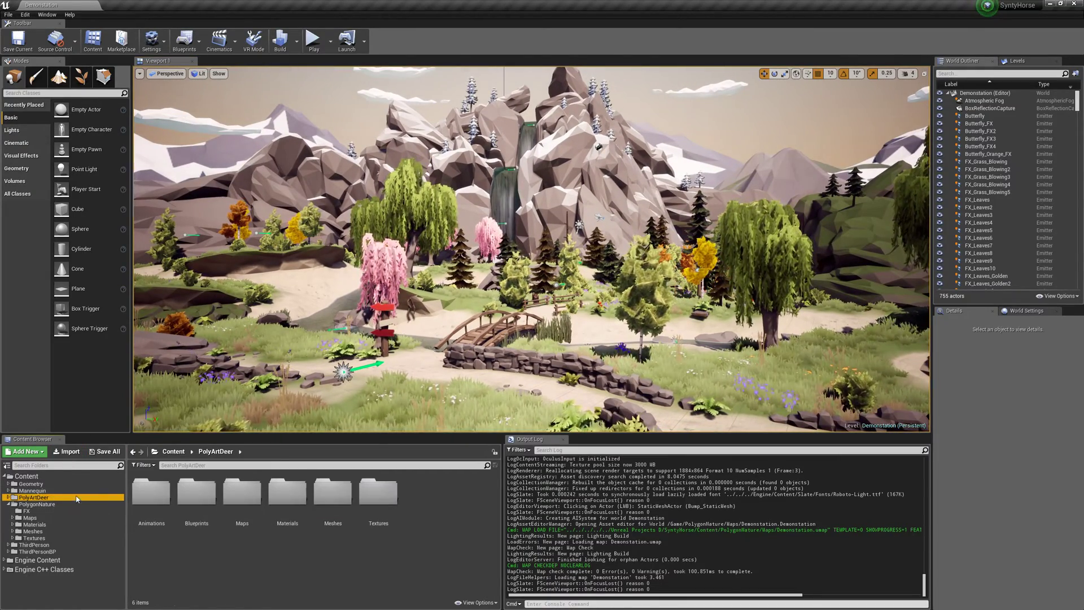
pyautogui.hotkey('alt', 'Tab')
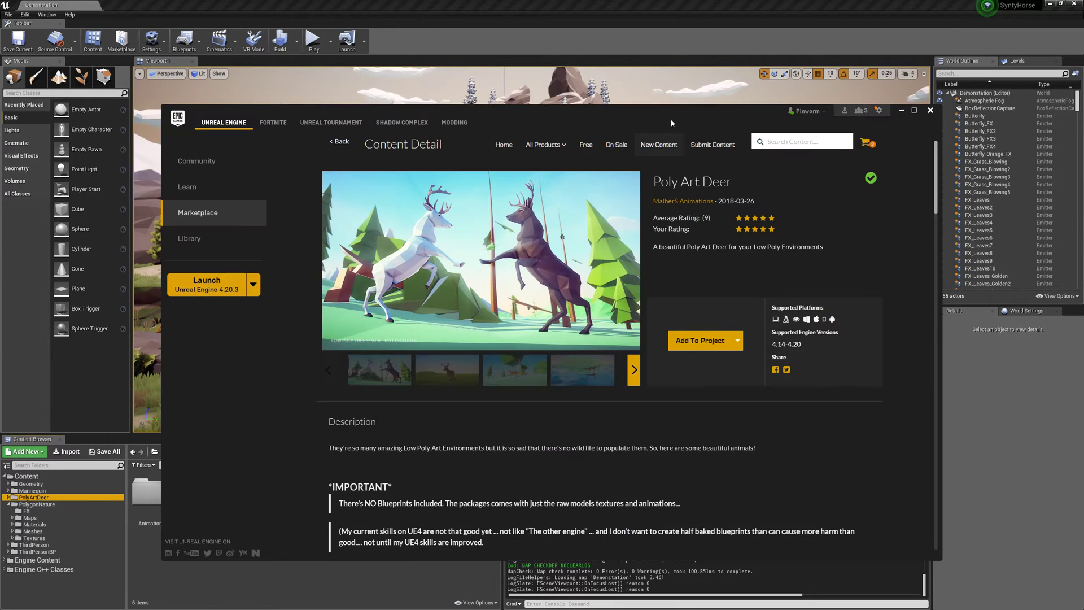
pyautogui.moveTo(672, 123); pyautogui.dragTo(652, 113)
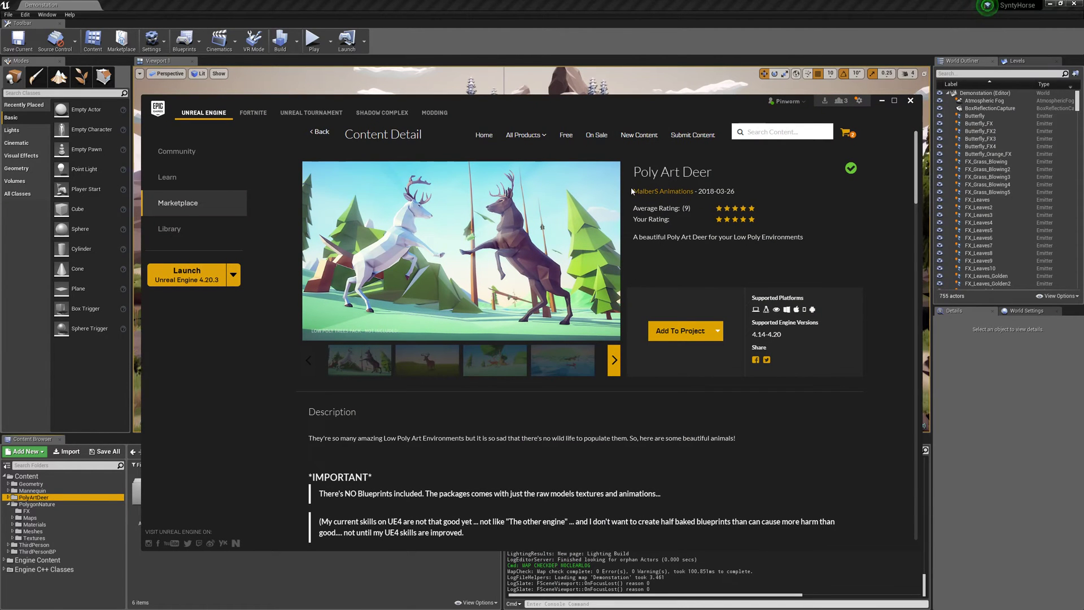
pyautogui.moveTo(582, 107); pyautogui.dragTo(633, 77)
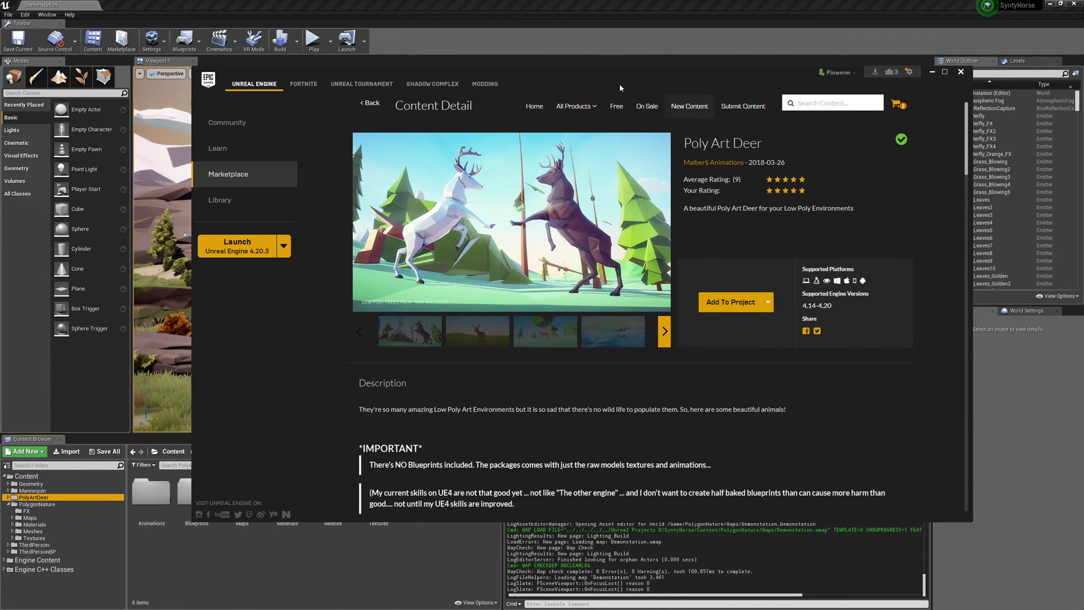
pyautogui.click(463, 4)
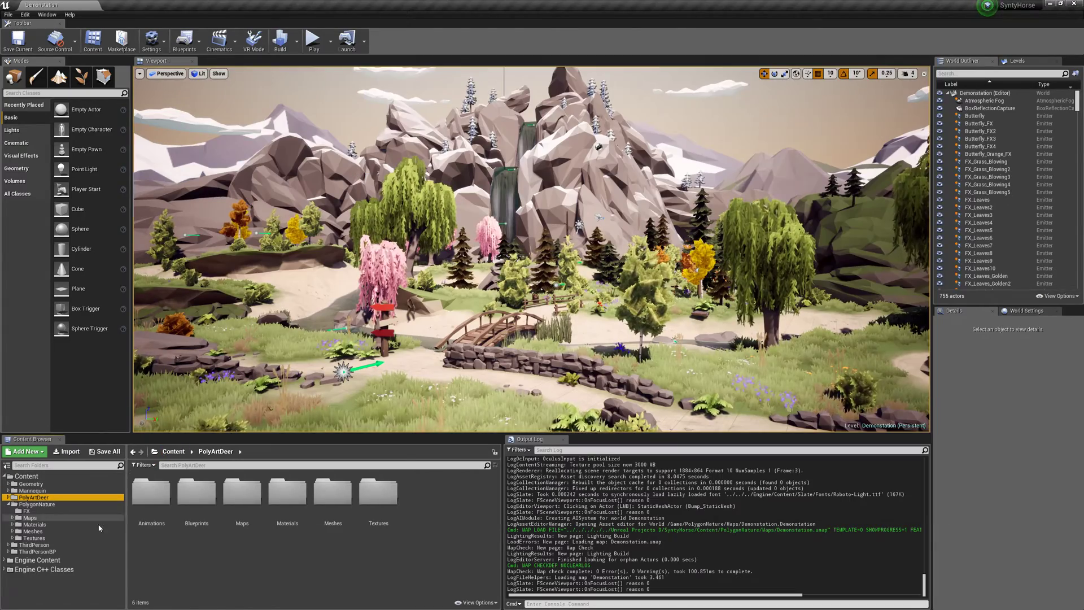
# Create a new folder named SyntyHorse in the project's root Content folder
pyautogui.click(58, 476)
pyautogui.rightClick(61, 477)
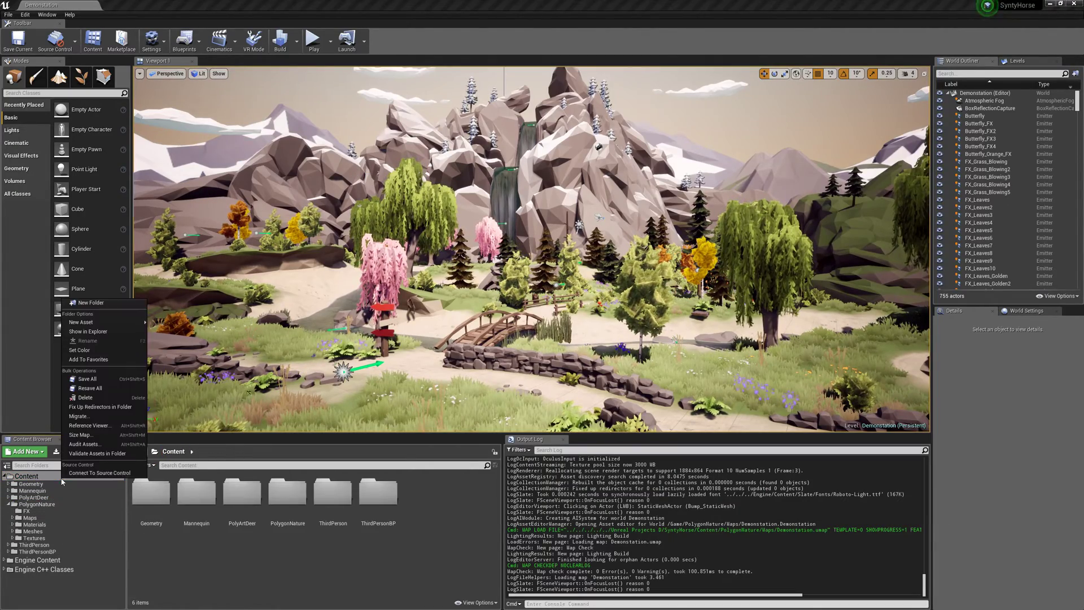
pyautogui.click(120, 303)
pyautogui.write('S')
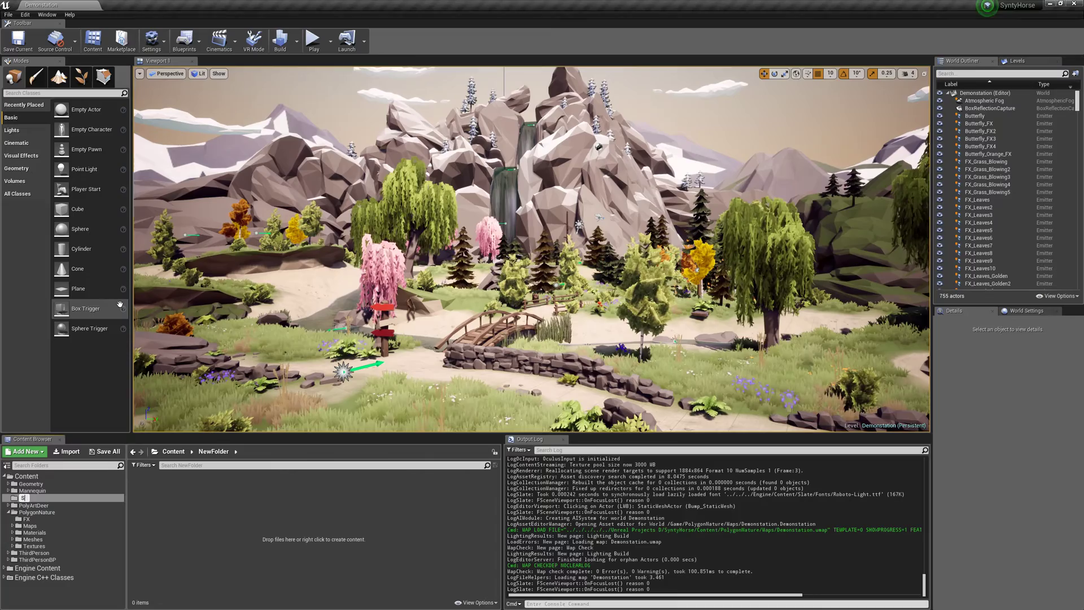
pyautogui.write('yntyHorse')
pyautogui.press('Return')
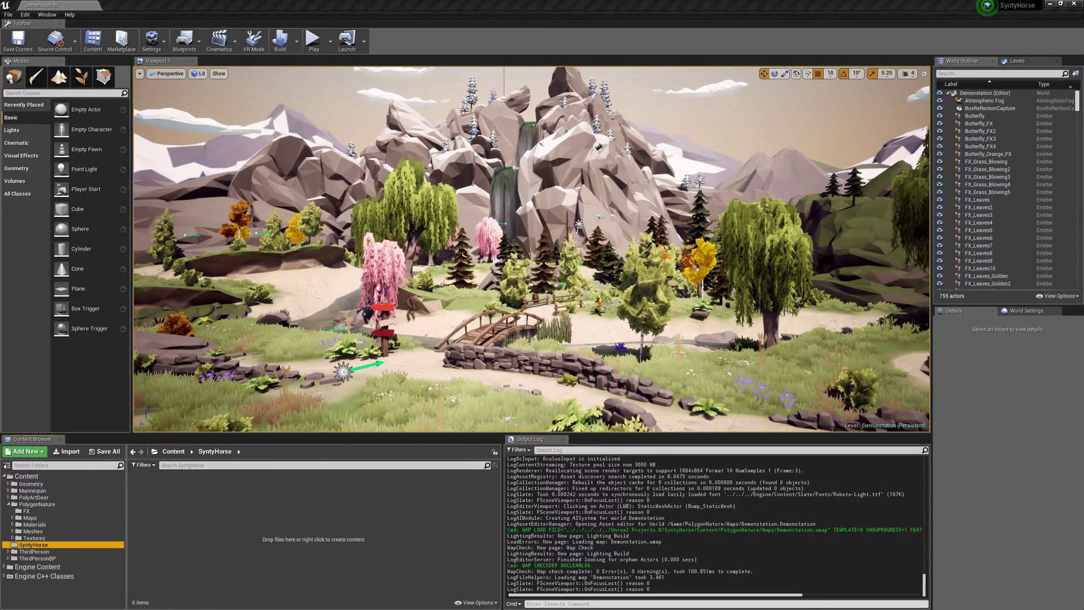
# Start importing the SyntyHorse FBX into the SyntyHorse folder with Normal Import Method set to Import Normals and Tangents
pyautogui.hotkey('alt', 'Tab')
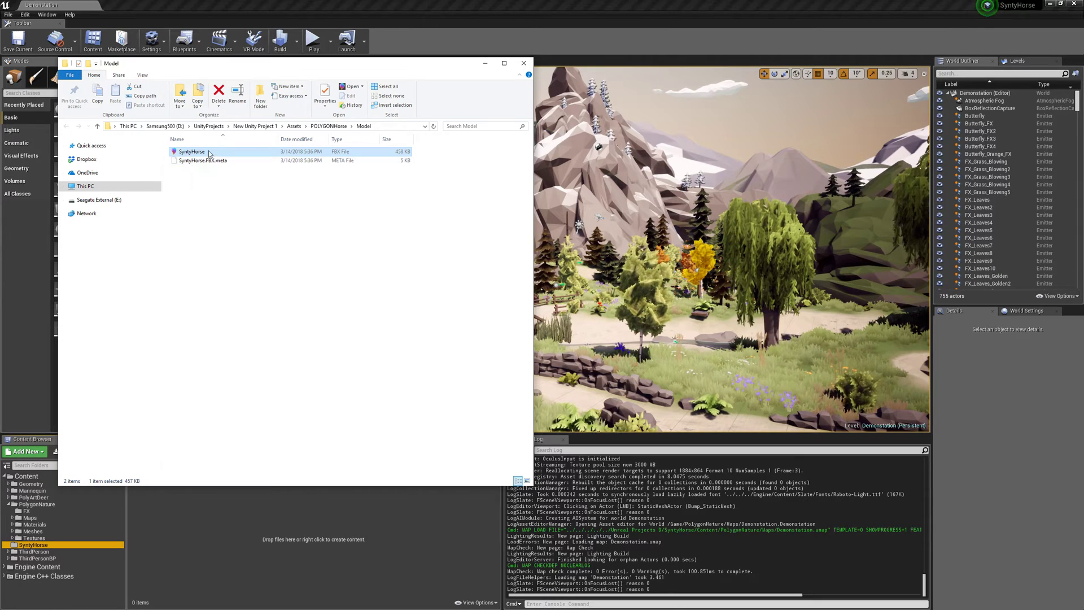
pyautogui.moveTo(191, 151); pyautogui.dragTo(343, 511)
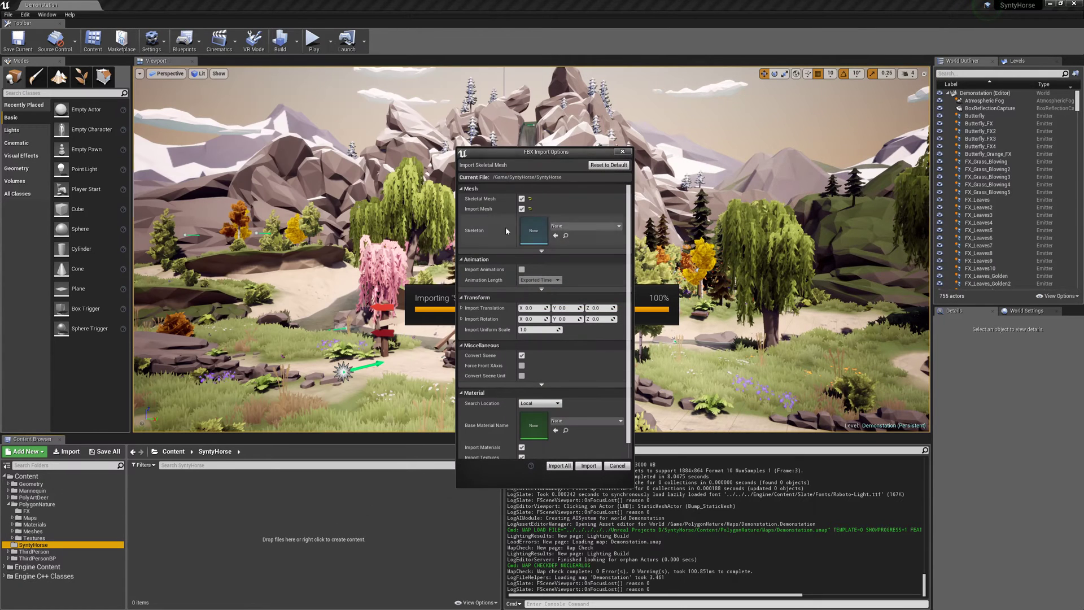
pyautogui.click(543, 252)
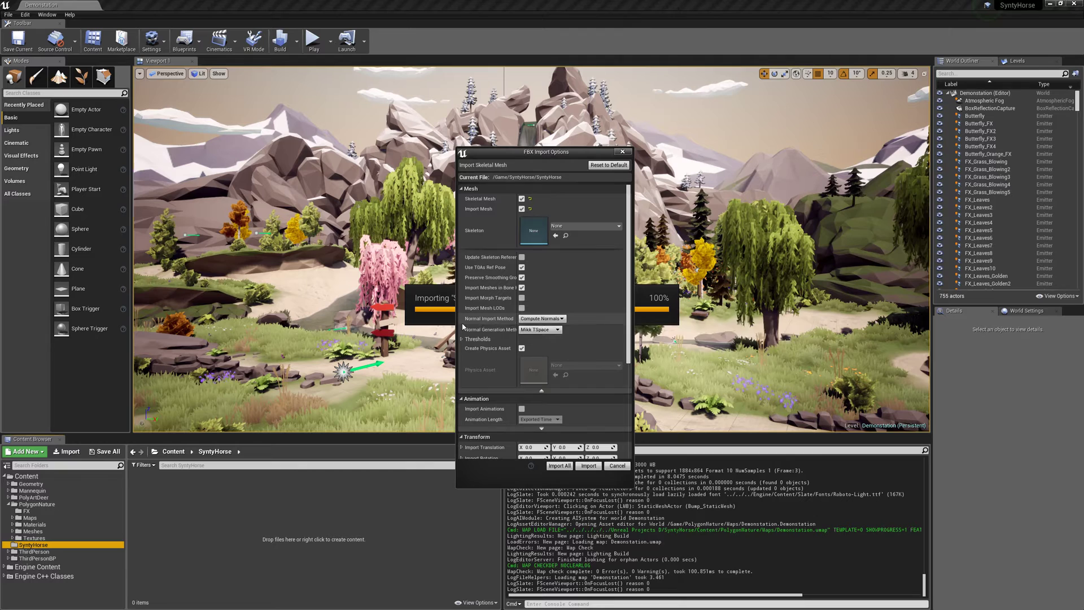
pyautogui.click(536, 319)
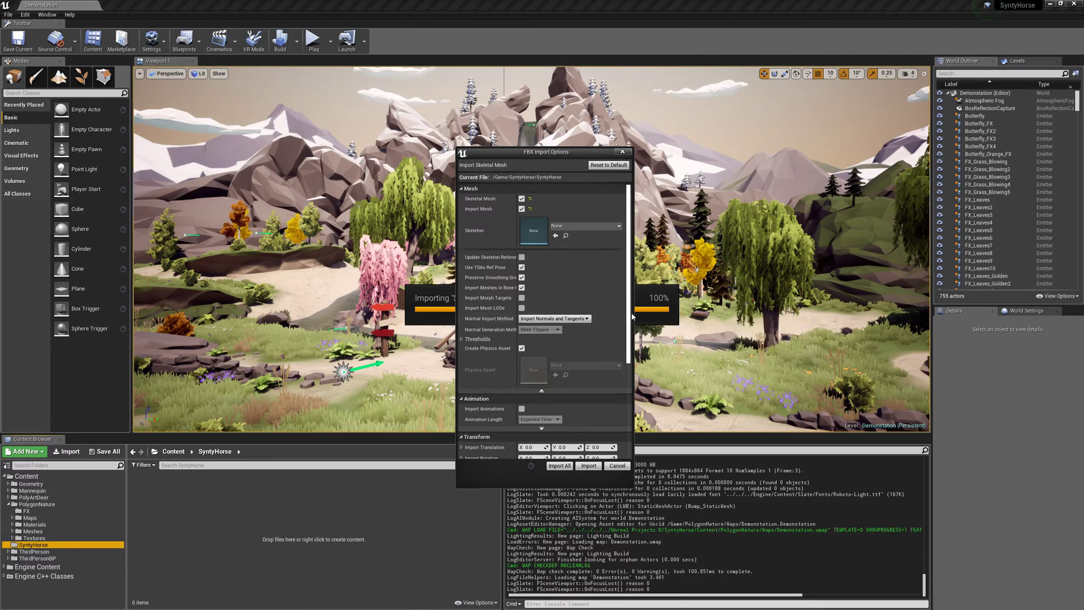
# Enable Force Front XAxis in the FBX import options and import all of the horse's content
pyautogui.scroll(-5, 507, 353)
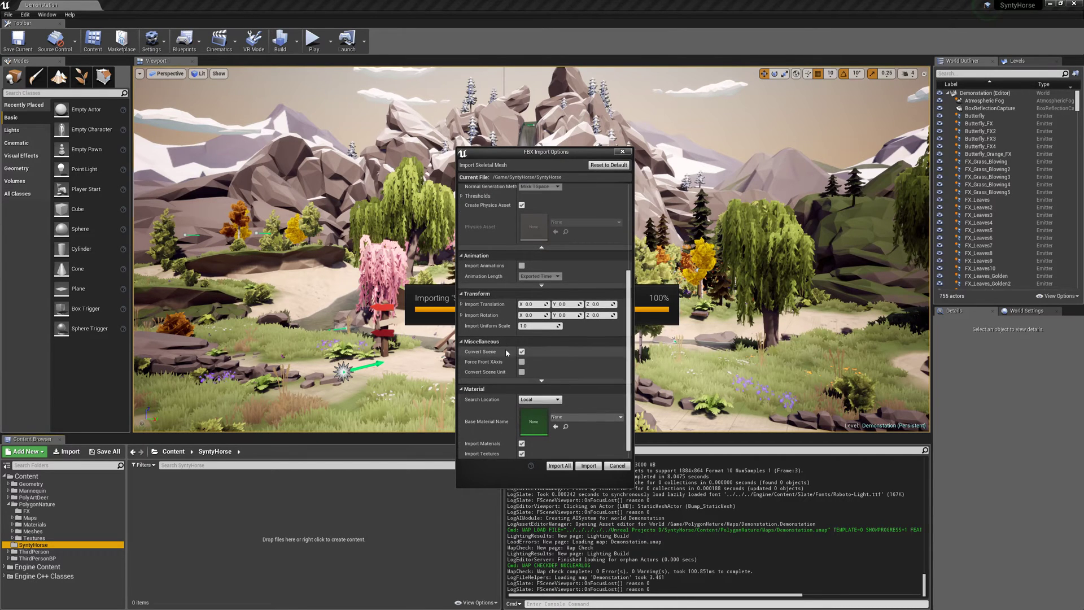
pyautogui.click(522, 361)
pyautogui.scroll(-1, 541, 357)
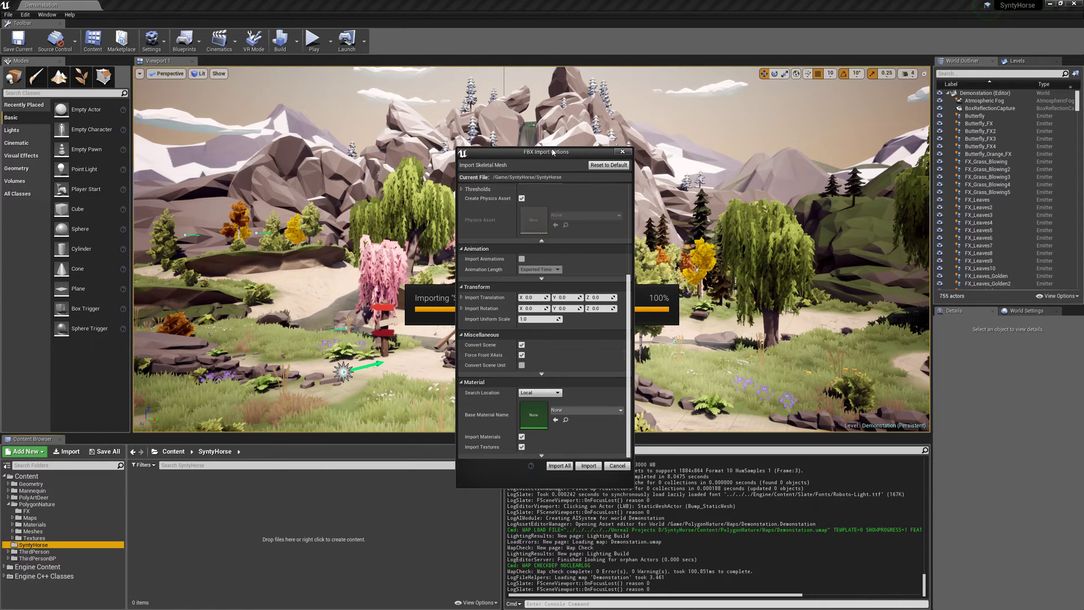
pyautogui.moveTo(552, 152); pyautogui.dragTo(562, 97)
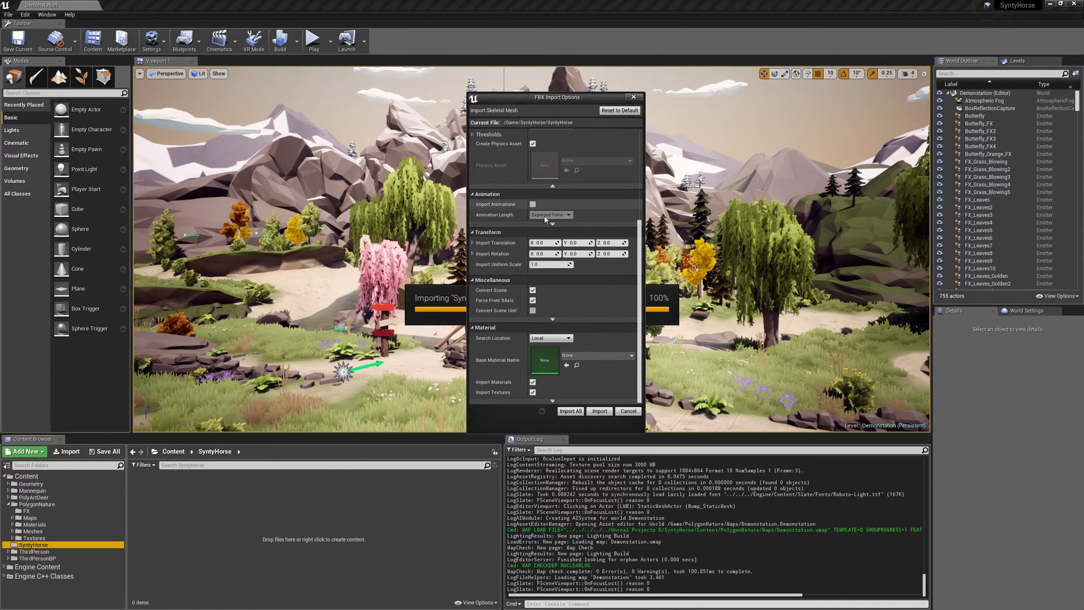
pyautogui.click(570, 412)
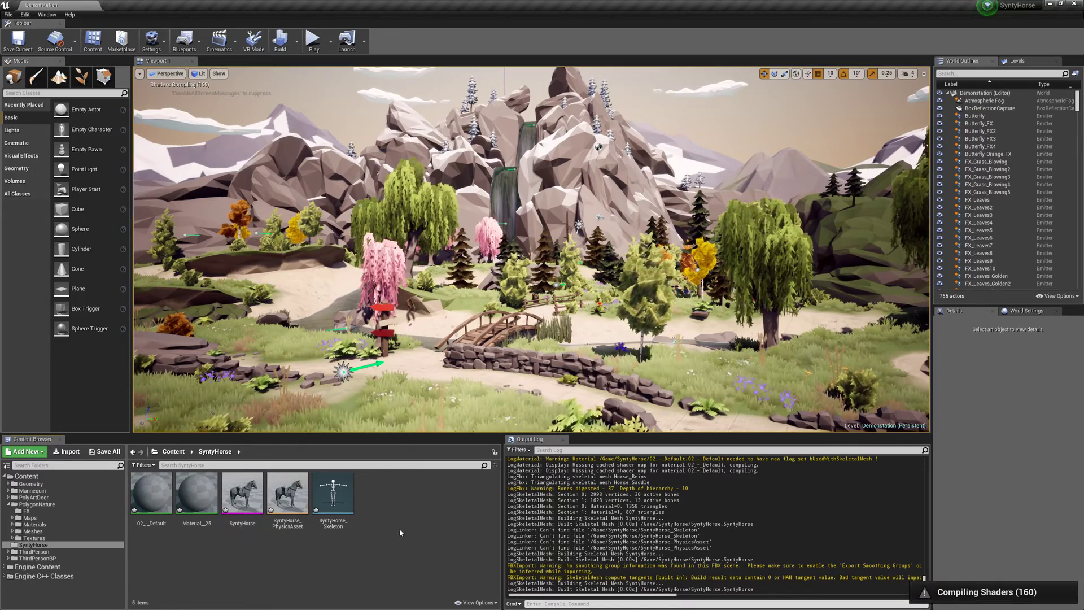
pyautogui.click(196, 493)
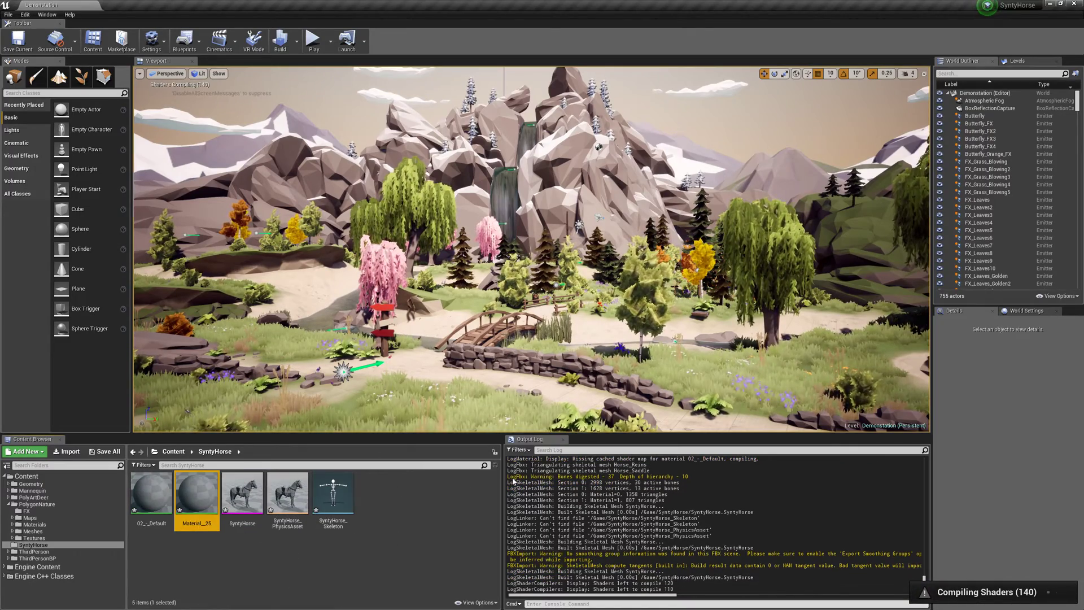
pyautogui.hotkey('alt', 'Tab')
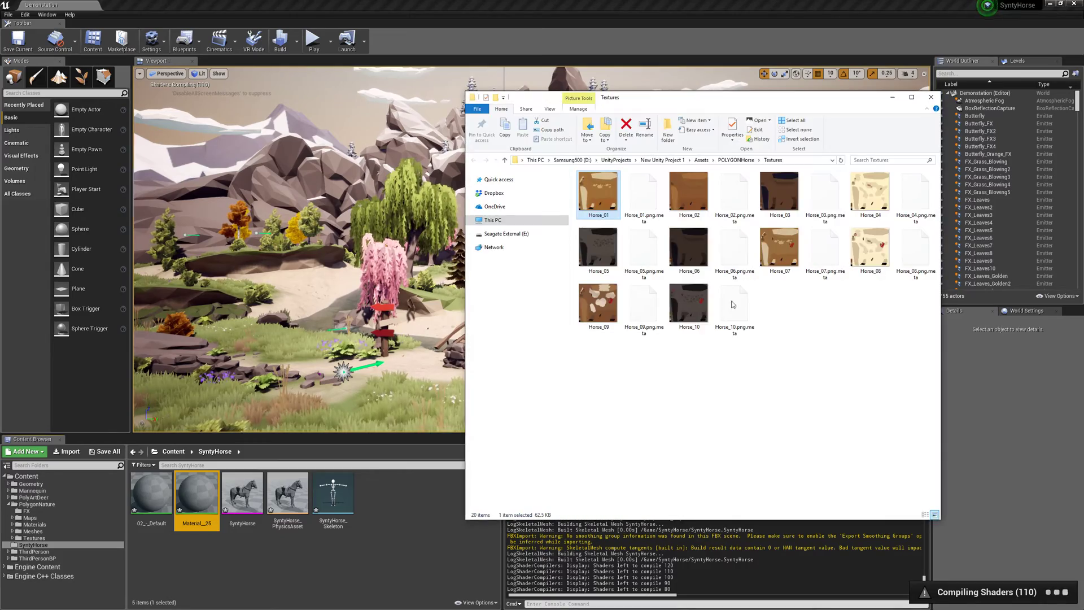
pyautogui.moveTo(595, 198); pyautogui.dragTo(364, 521)
# Create a folder named Textures inside the SyntyHorse folder and open it
pyautogui.rightClick(411, 541)
pyautogui.click(480, 249)
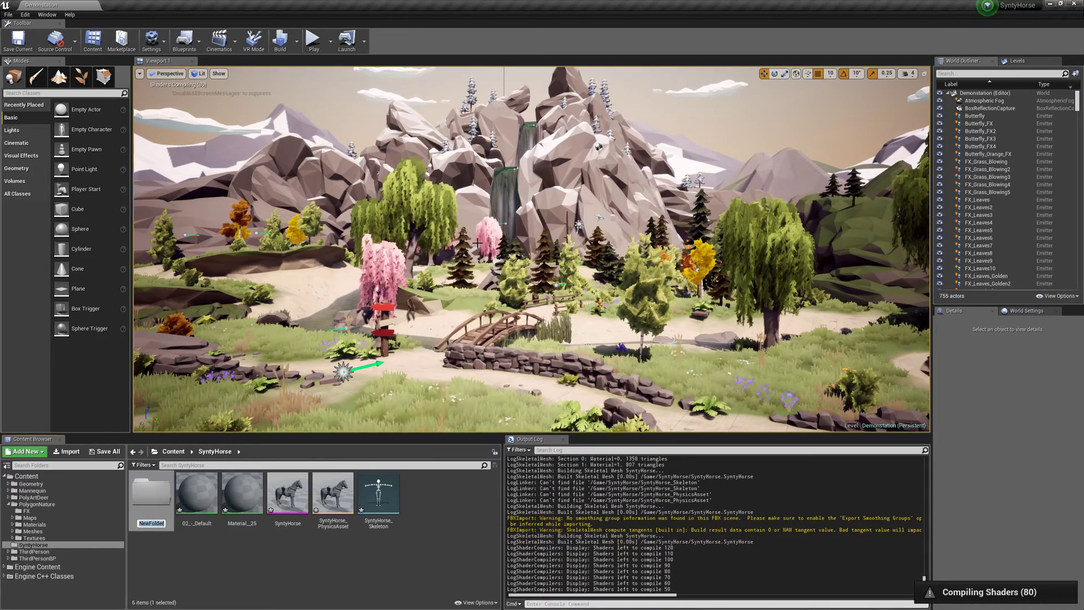
pyautogui.write('Yextures')
pyautogui.press('Return')
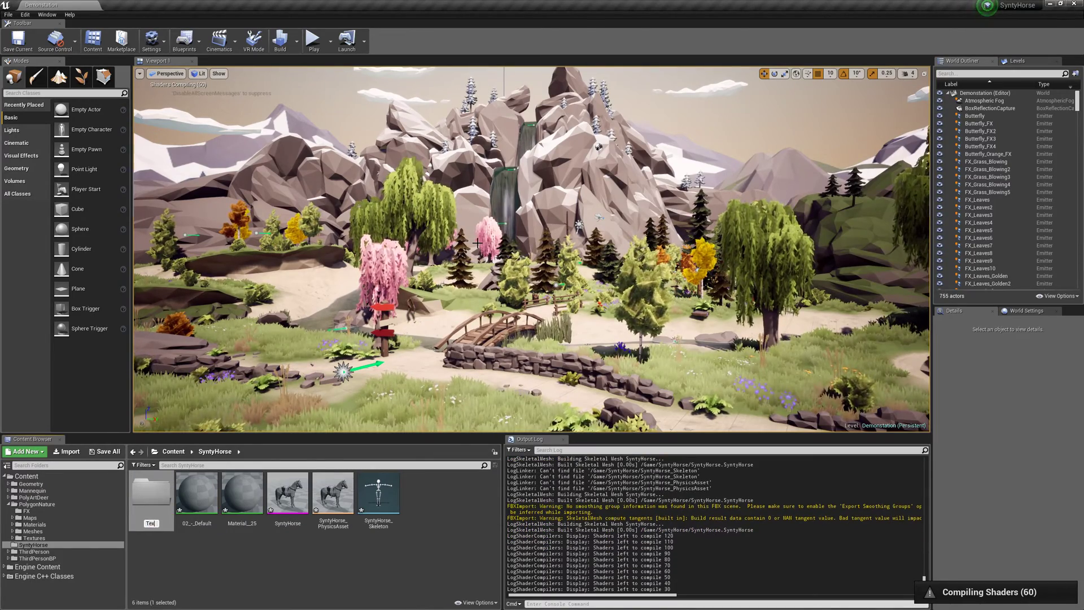
pyautogui.doubleClick(154, 494)
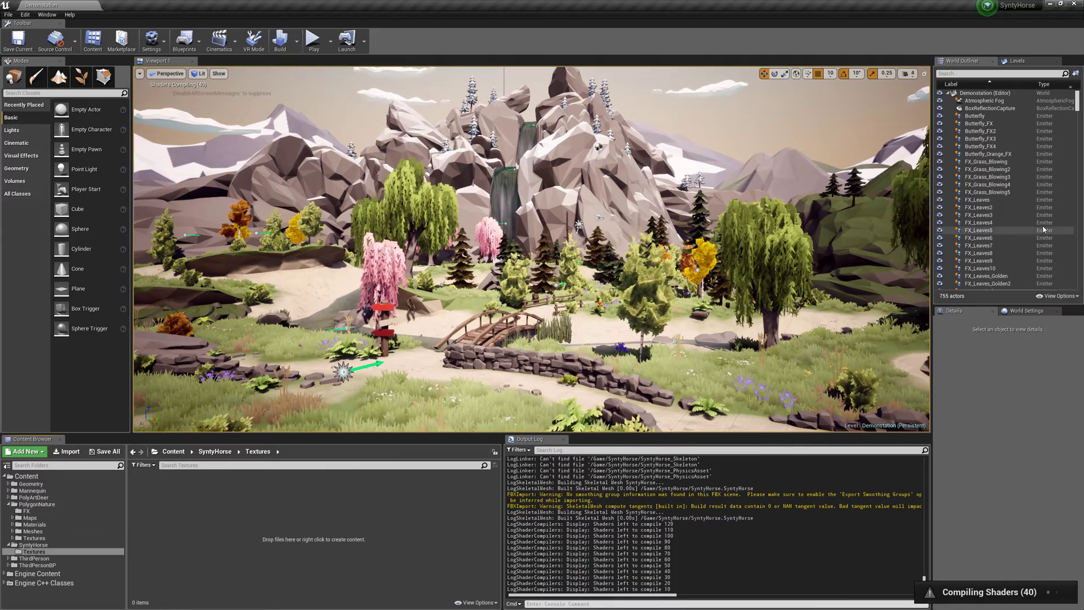
# Import the Horse_01 texture into the Textures folder and create the material Horse_01_Mat from it
pyautogui.hotkey('alt', 'Tab')
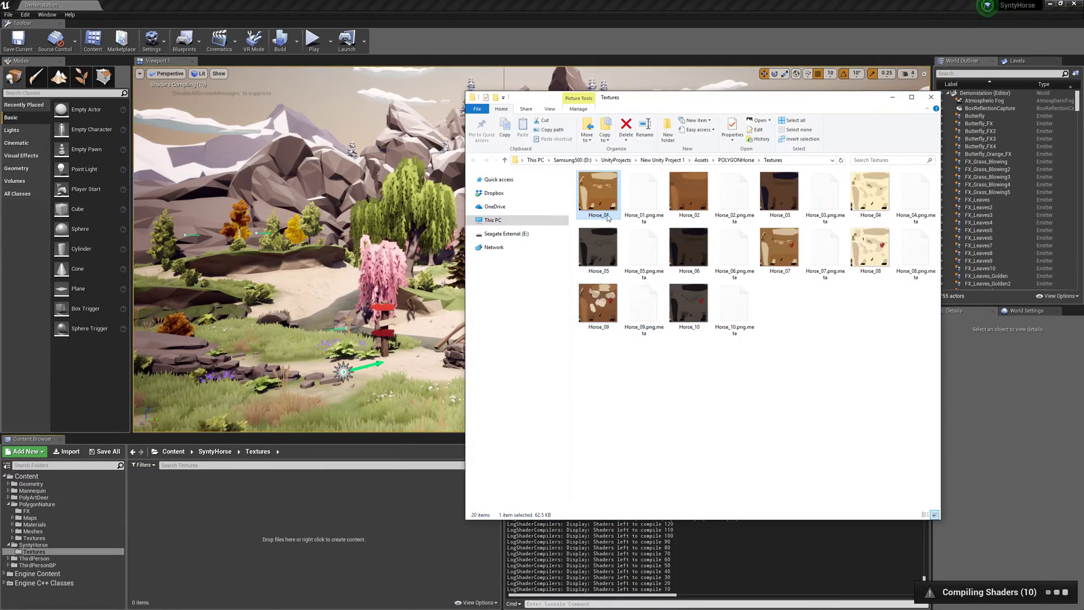
pyautogui.moveTo(285, 552); pyautogui.dragTo(285, 553)
pyautogui.rightClick(148, 492)
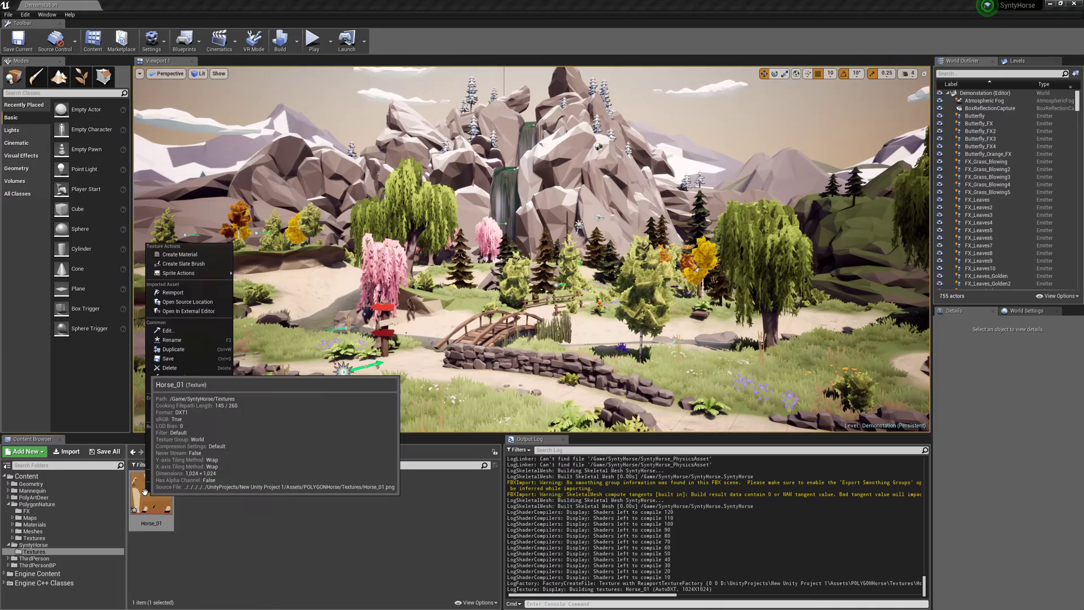
pyautogui.click(200, 257)
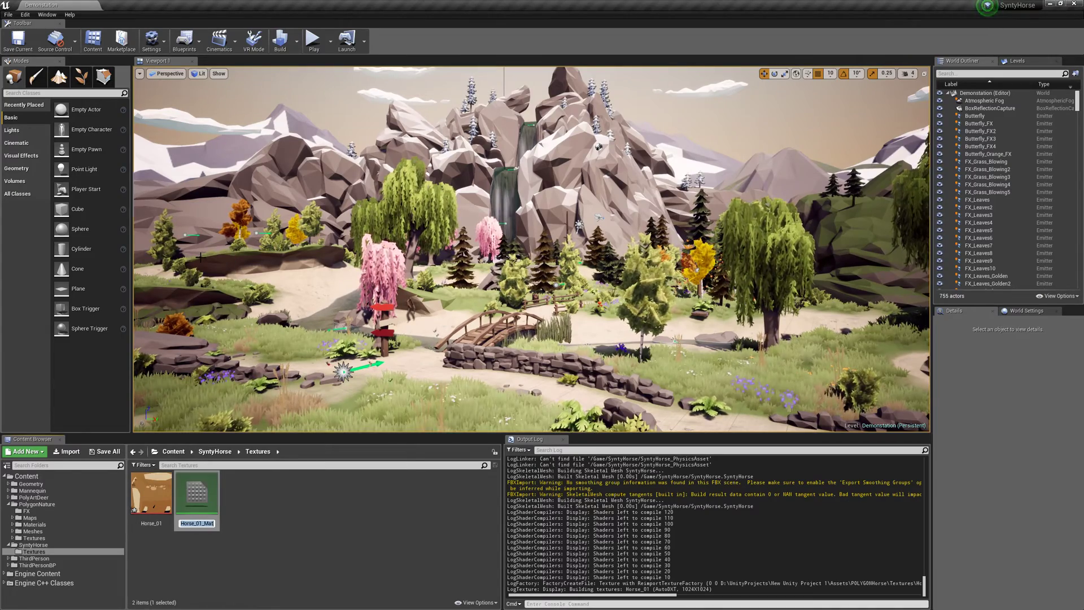
pyautogui.press('Return')
# Open Horse_01_Mat for editing, add a Constant node and connect it to the Metallic input
pyautogui.doubleClick(195, 492)
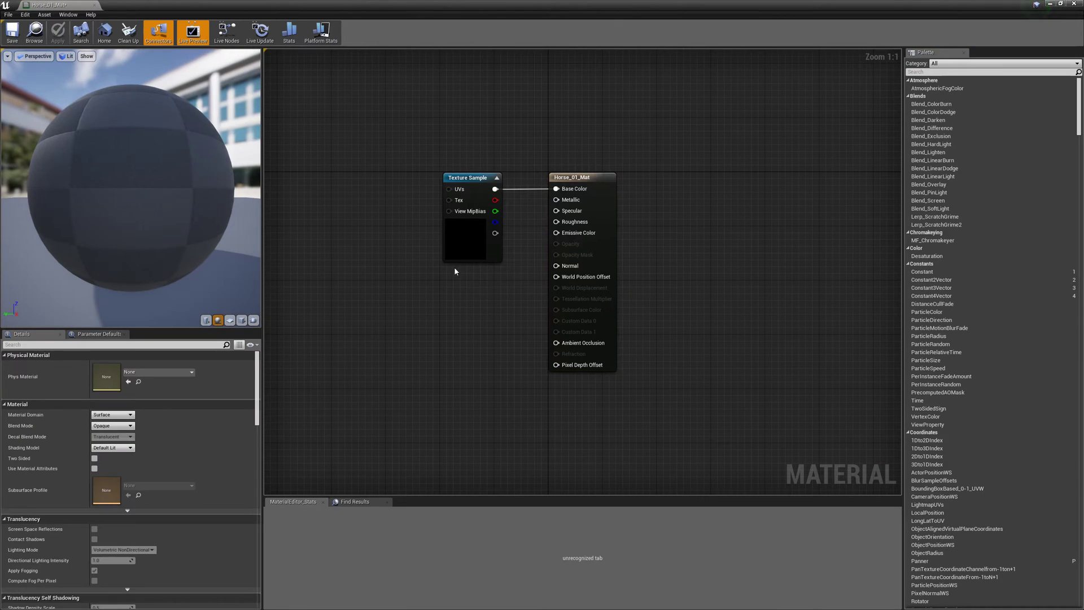
pyautogui.click(455, 271)
pyautogui.moveTo(572, 199); pyautogui.dragTo(556, 200)
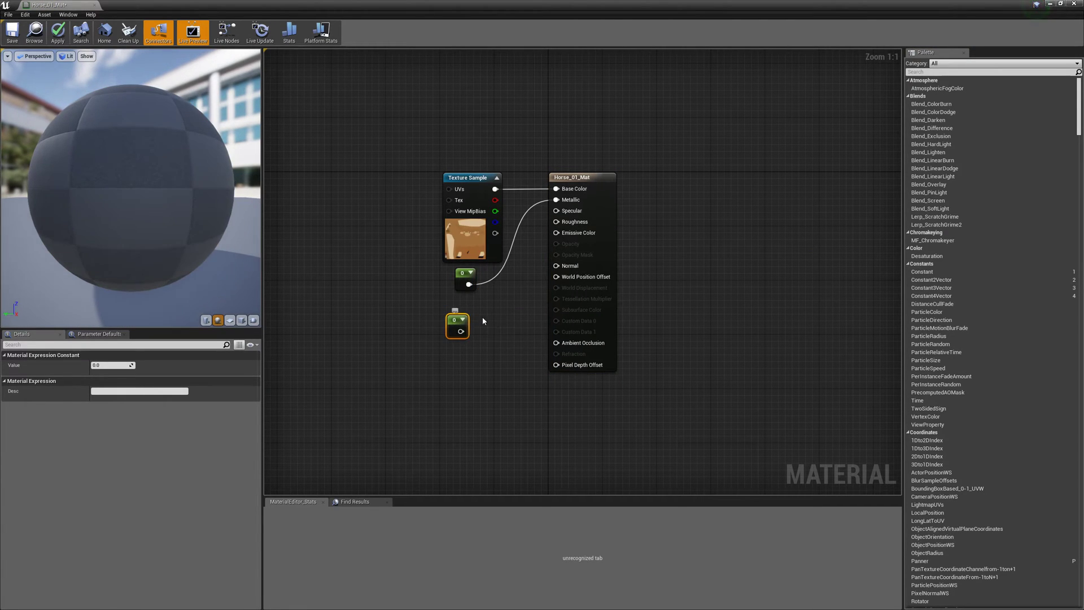
# Connect a second Constant node with a value of 0.5 to Roughness, then save and close Horse_01_Mat
pyautogui.press('Delete')
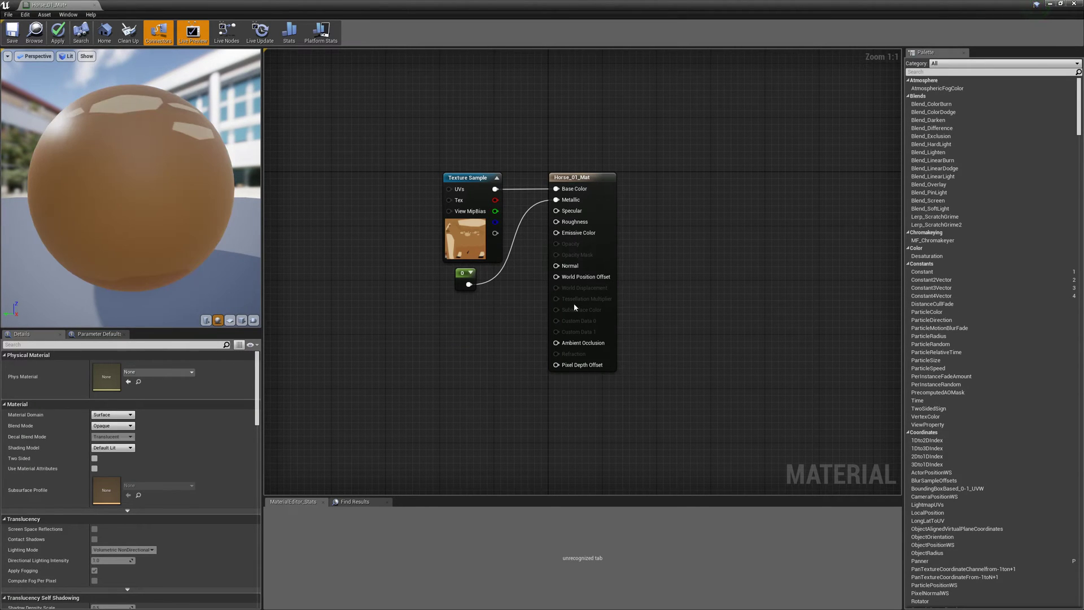
pyautogui.click(454, 305)
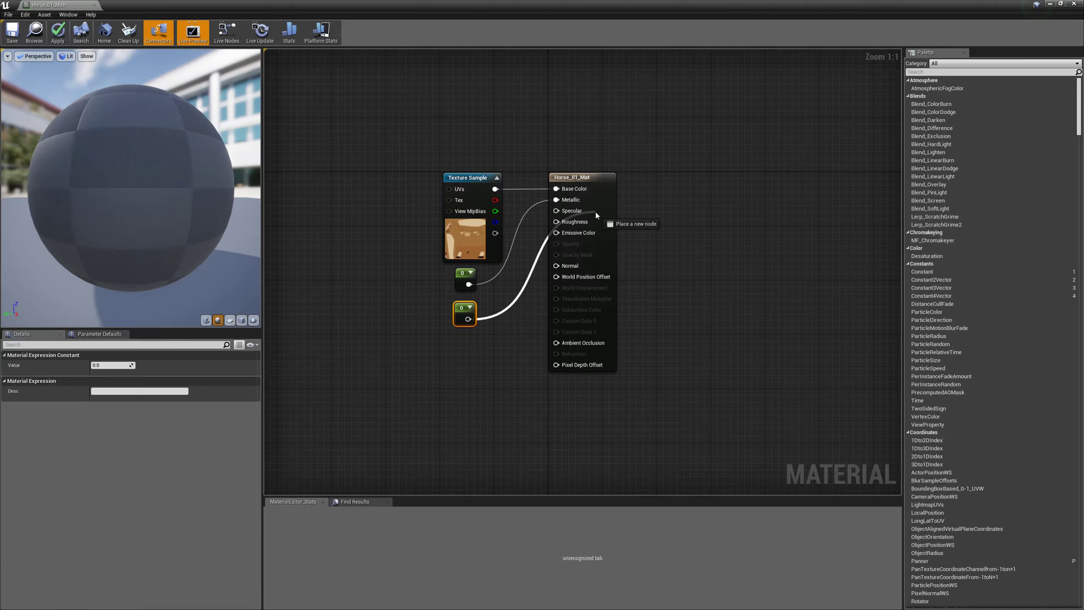
pyautogui.click(117, 365)
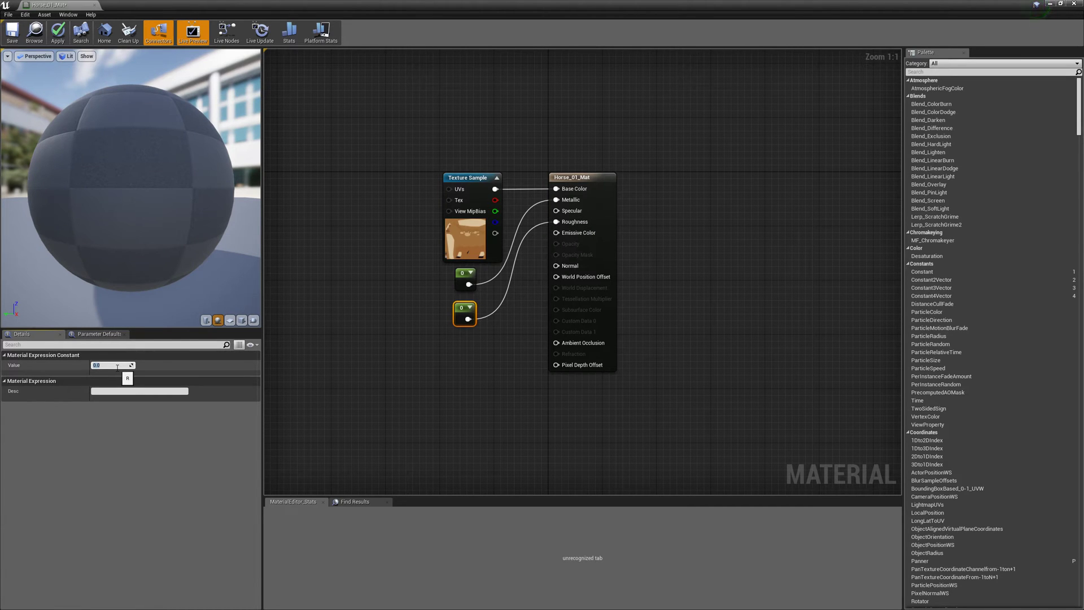
pyautogui.click(22, 46)
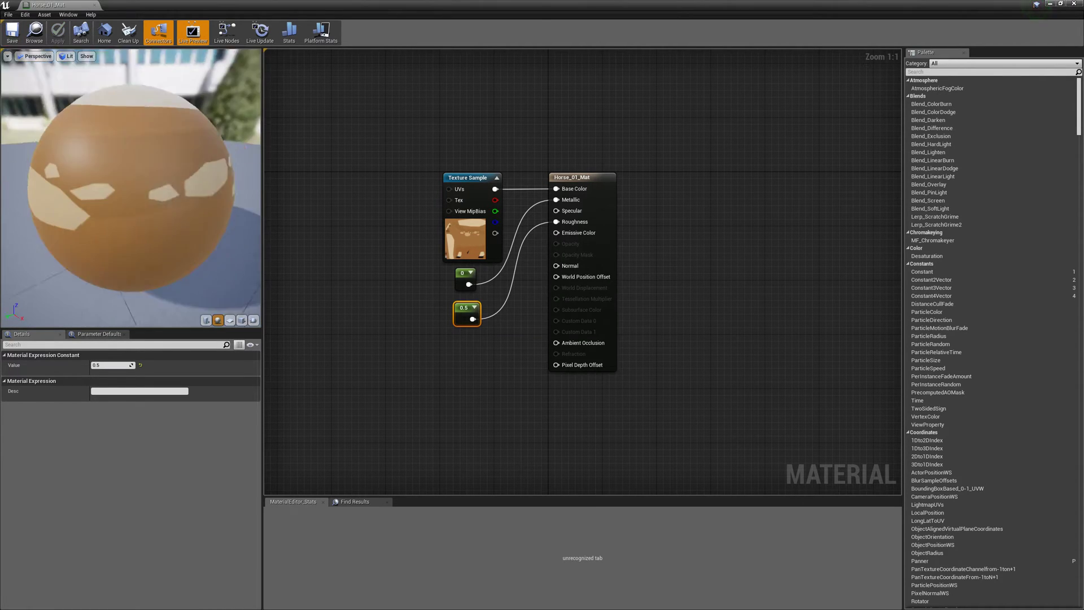
pyautogui.click(94, 5)
# Open the SyntyHorse skeletal mesh from the SyntyHorse folder for editing
pyautogui.moveTo(338, 225); pyautogui.dragTo(338, 265, button='right')
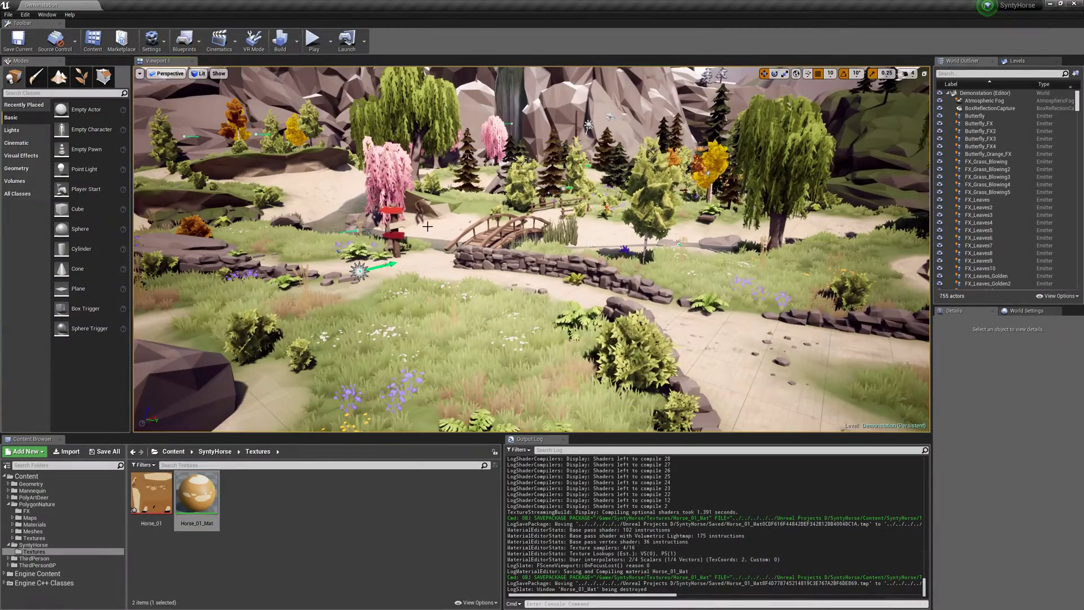
pyautogui.click(62, 544)
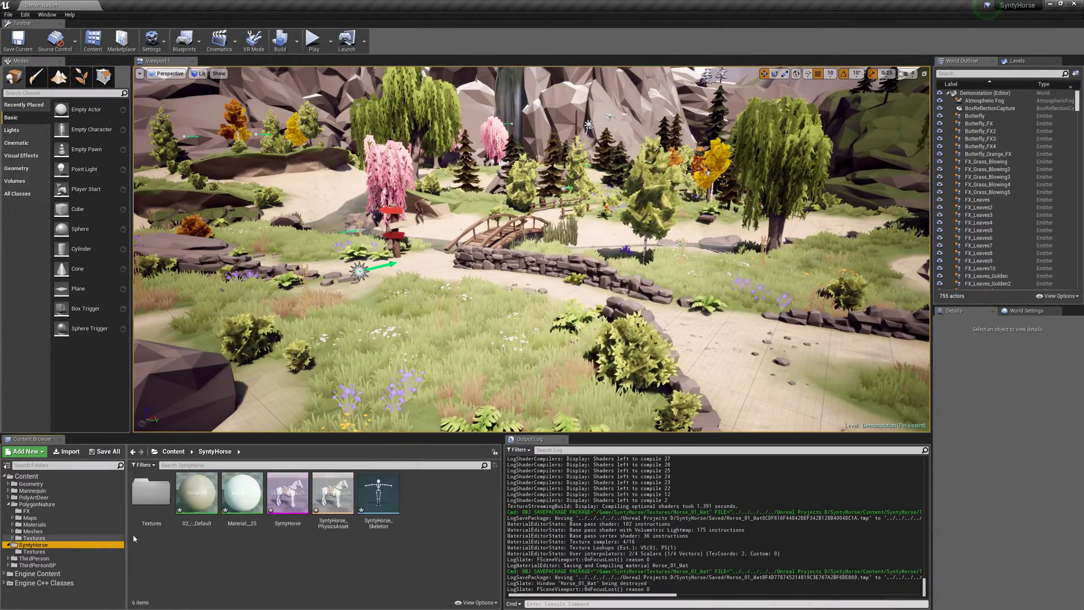
pyautogui.doubleClick(287, 492)
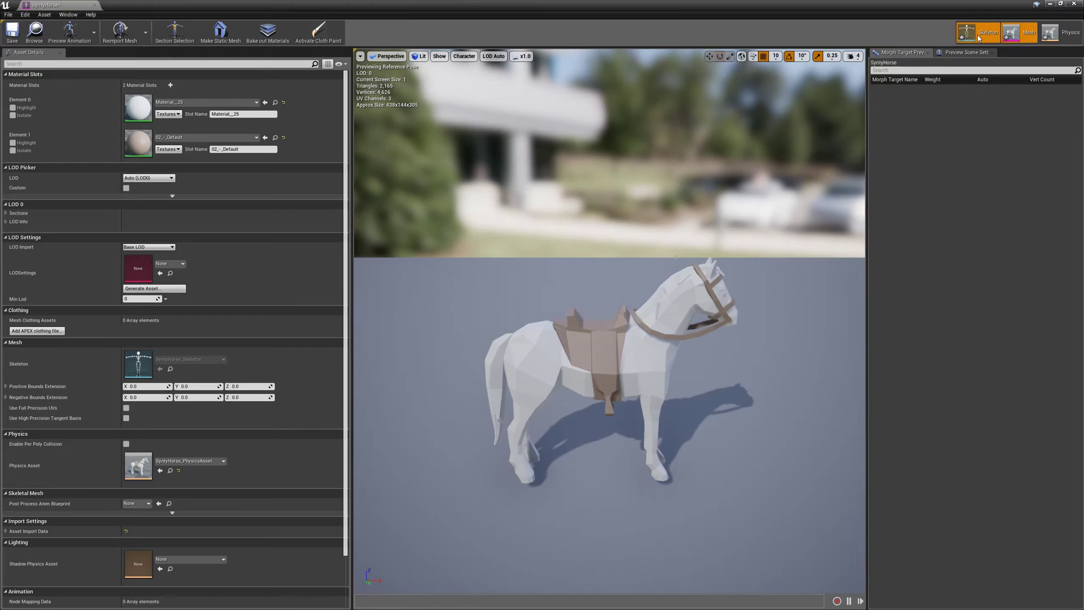
# Examine the horse's bone hierarchy in the skeleton tree and return to the mesh editor
pyautogui.click(978, 37)
pyautogui.click(93, 61)
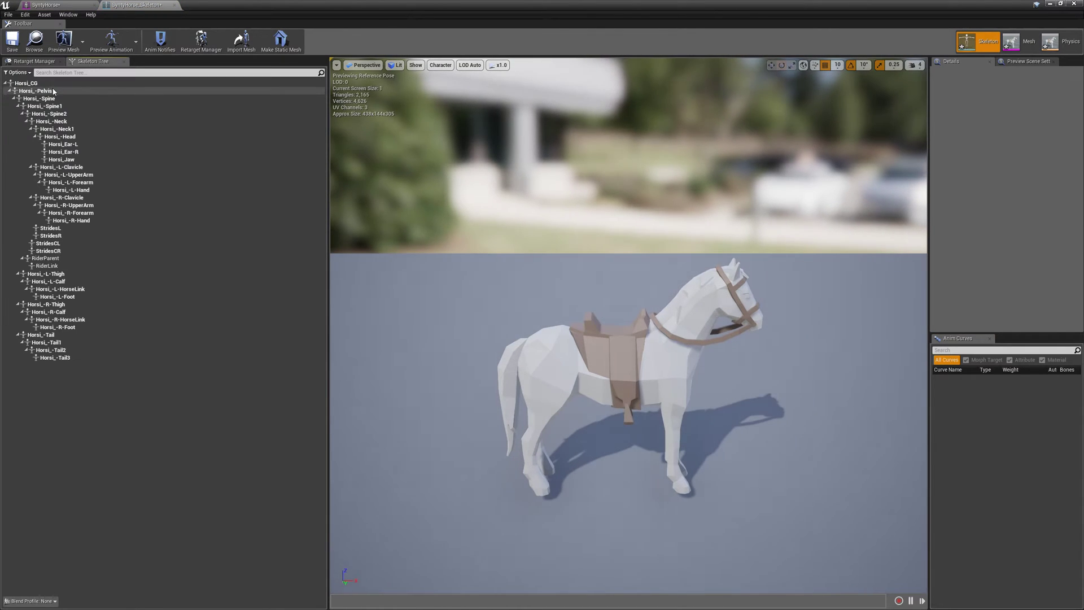
pyautogui.click(46, 62)
pyautogui.click(57, 5)
# Assign Horse_01_Mat to both material slots, Element 0 and Element 1, of the SyntyHorse mesh
pyautogui.click(204, 102)
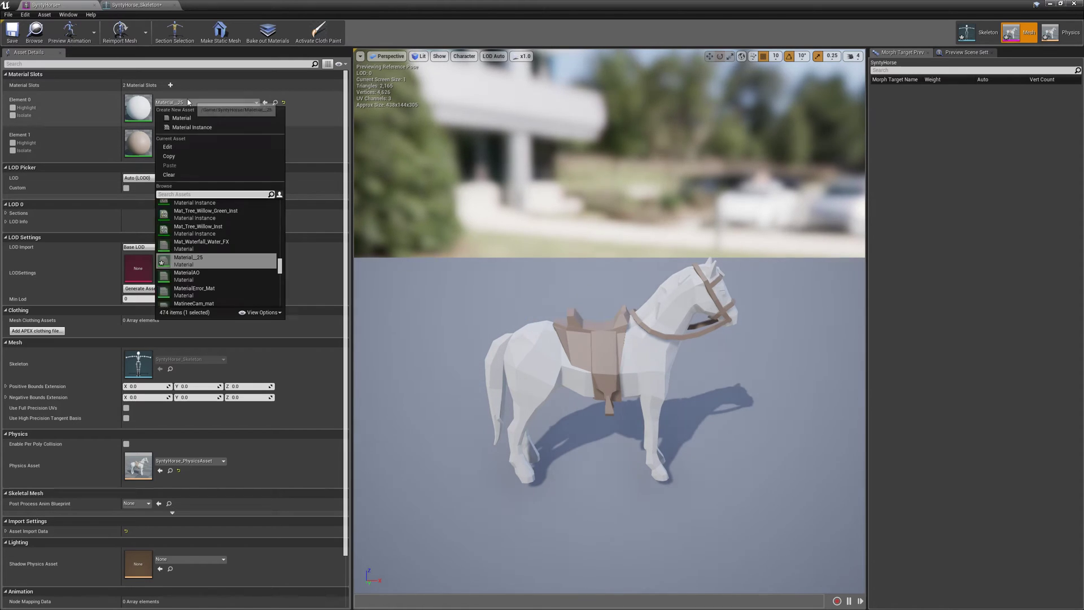
pyautogui.write('h')
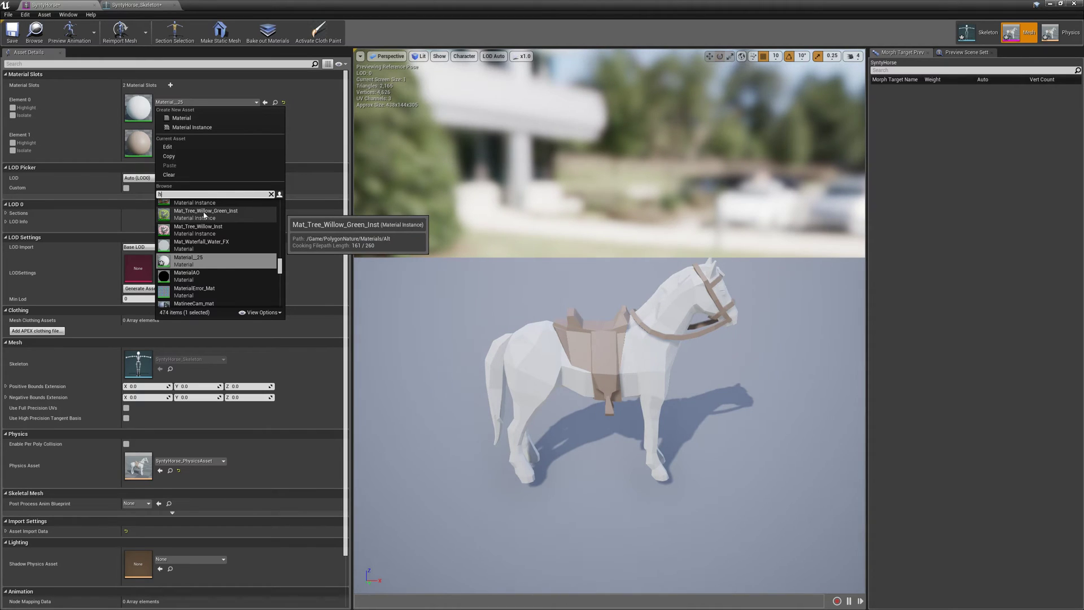
pyautogui.write('op')
pyautogui.click(204, 210)
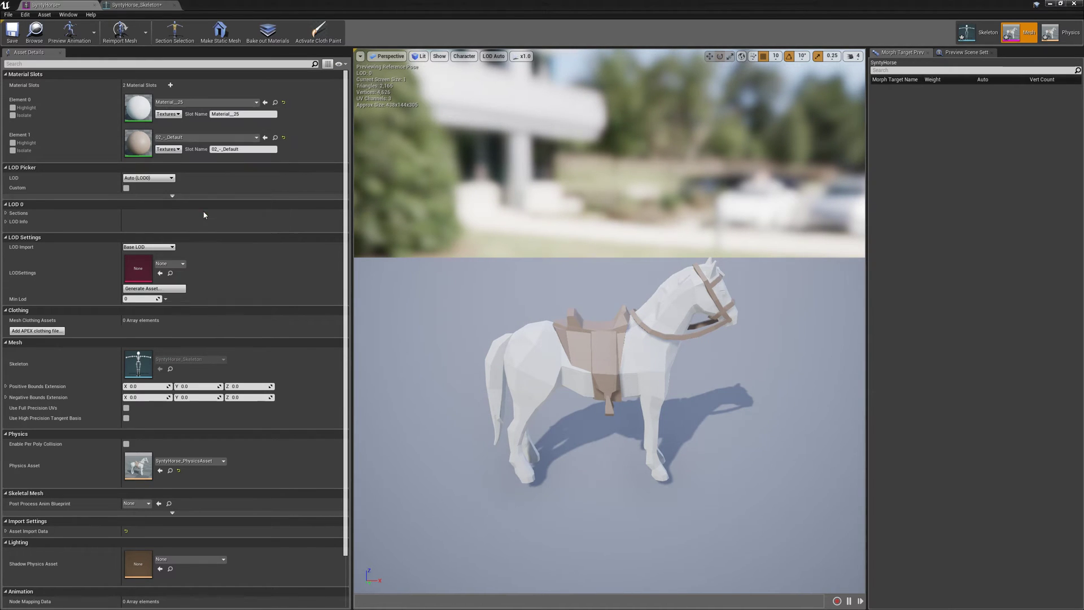
pyautogui.click(204, 137)
pyautogui.write('horse')
pyautogui.click(203, 243)
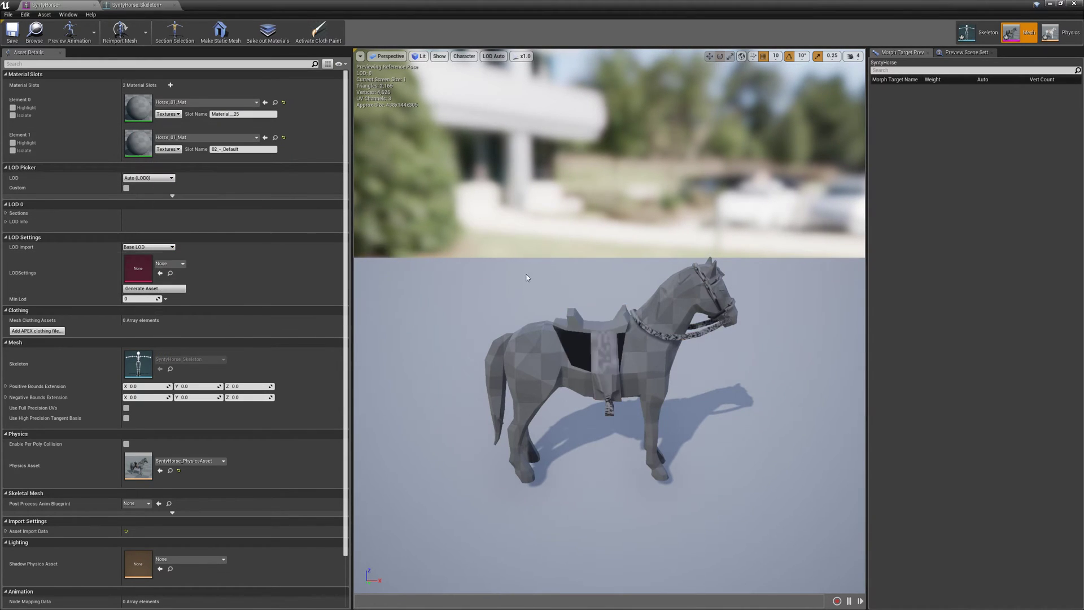
# Save the SyntyHorse mesh and its skeleton and close both editors
pyautogui.click(14, 29)
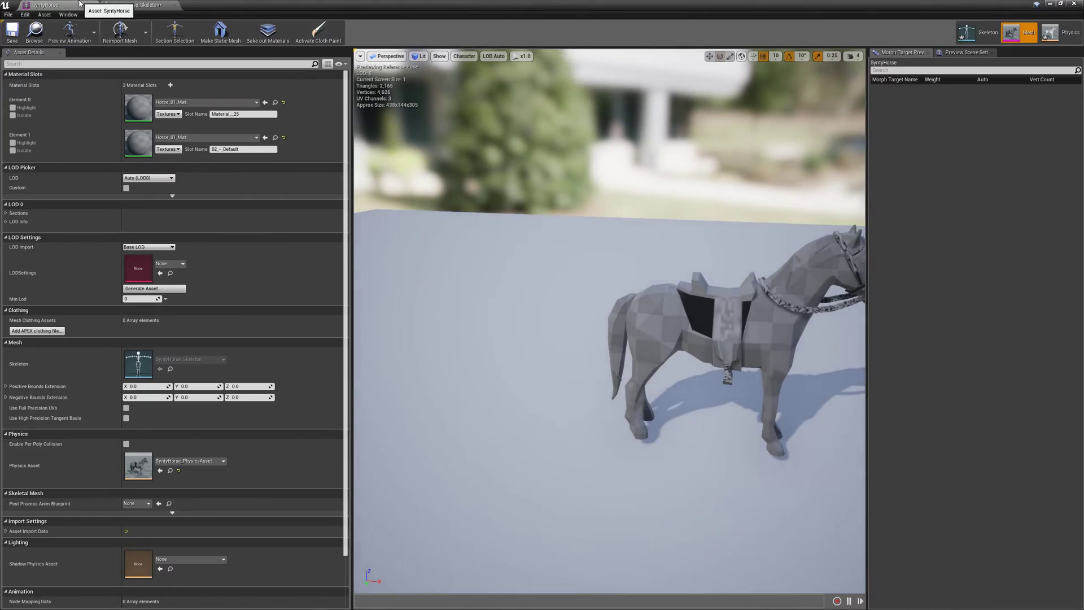
pyautogui.click(94, 5)
pyautogui.click(10, 41)
pyautogui.click(94, 5)
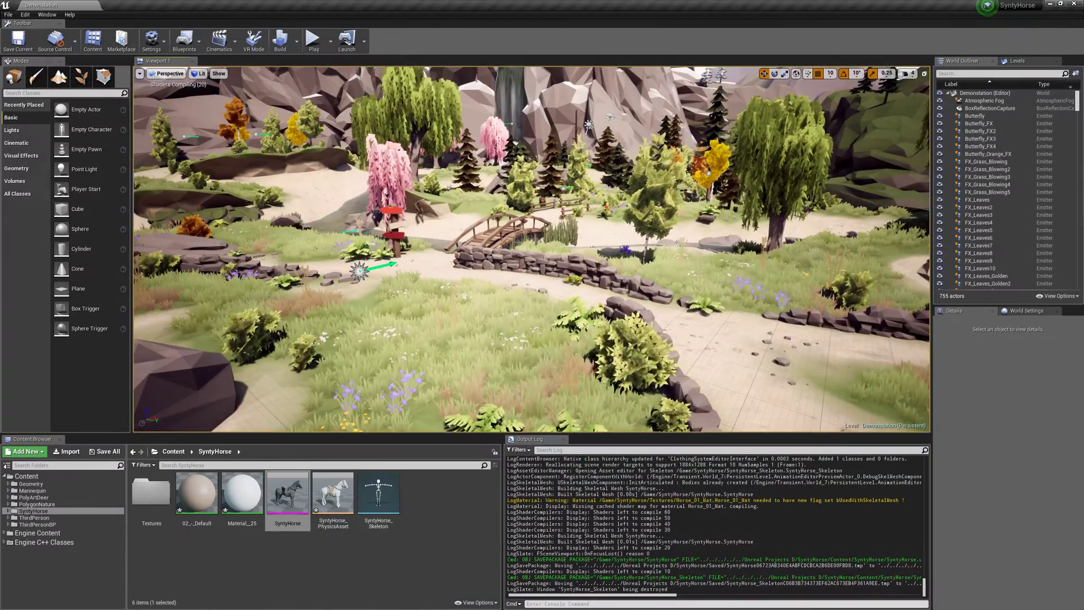
# Place the SyntyHorse mesh in the level on the path beside the stone wall near the bridge
pyautogui.moveTo(456, 252)
pyautogui.mouseDown(button='right')
pyautogui.moveTo(480, 265)
pyautogui.moveTo(456, 251)
pyautogui.mouseUp(button='right')
pyautogui.moveTo(288, 495); pyautogui.dragTo(496, 346)
pyautogui.press('w')
pyautogui.moveTo(496, 346)
pyautogui.mouseDown(button='right')
pyautogui.moveTo(451, 361)
pyautogui.moveTo(395, 339)
pyautogui.moveTo(440, 322)
pyautogui.moveTo(452, 356)
pyautogui.moveTo(480, 338)
pyautogui.moveTo(468, 344)
pyautogui.moveTo(502, 372)
pyautogui.moveTo(497, 361)
pyautogui.mouseUp(button='right')
pyautogui.press('s')
pyautogui.press('w')
pyautogui.press('w')
pyautogui.press('s')
# Create a rig from Deer_Skeleton in PolyArtDeer's Meshes folder and save all project changes
pyautogui.click(34, 497)
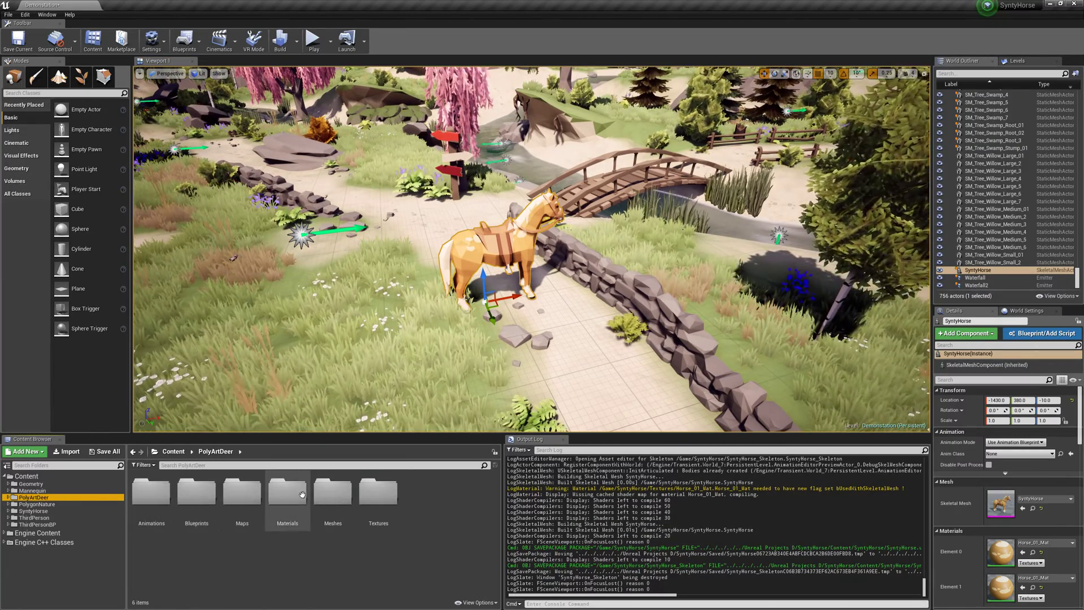
pyautogui.doubleClick(333, 491)
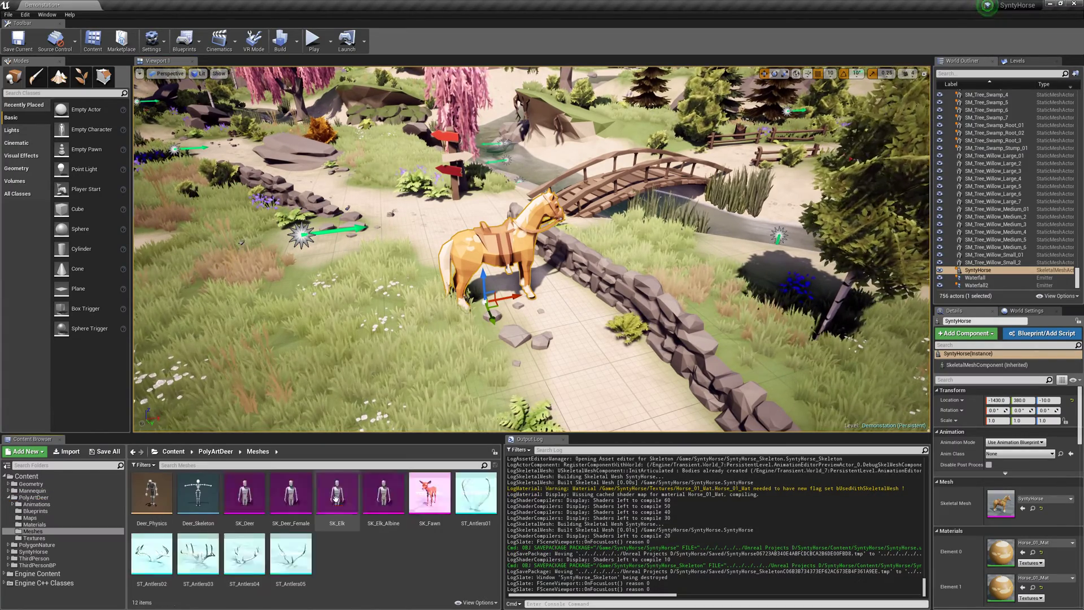
pyautogui.rightClick(206, 490)
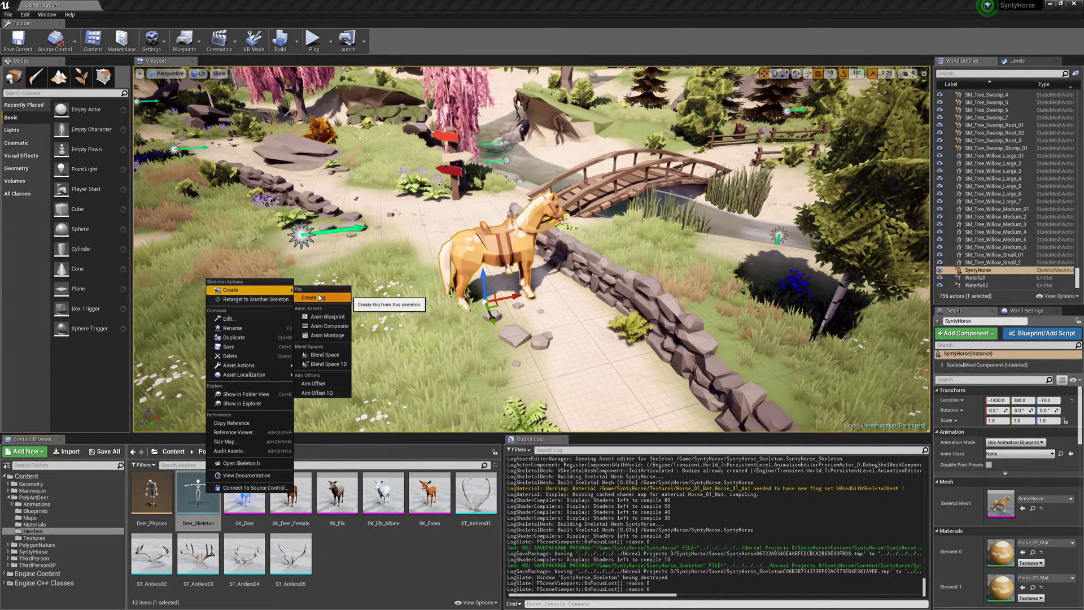
pyautogui.click(320, 297)
pyautogui.click(560, 407)
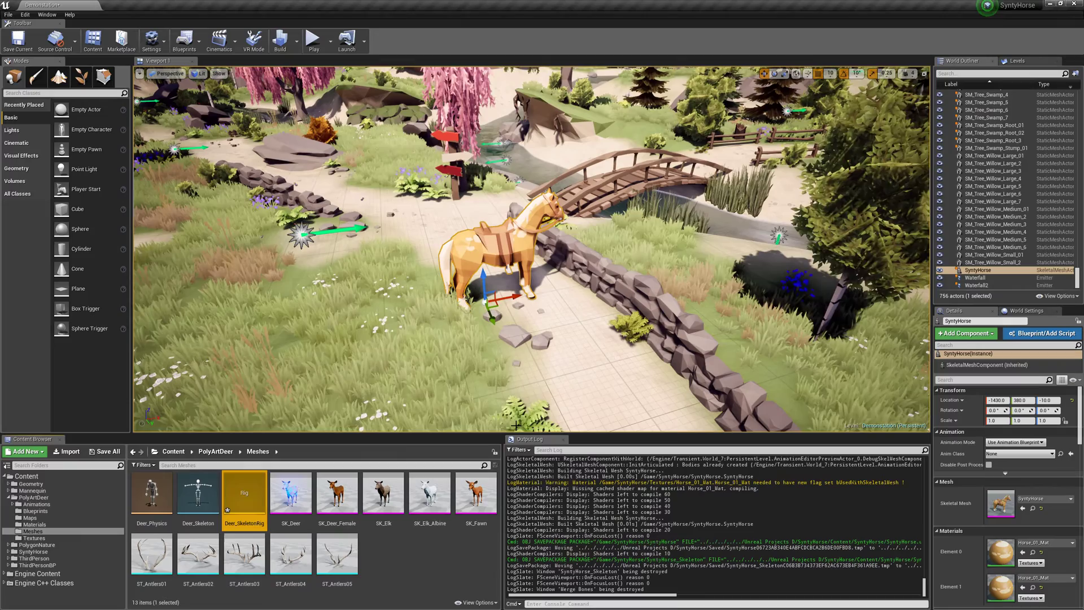
pyautogui.click(8, 14)
pyautogui.click(43, 87)
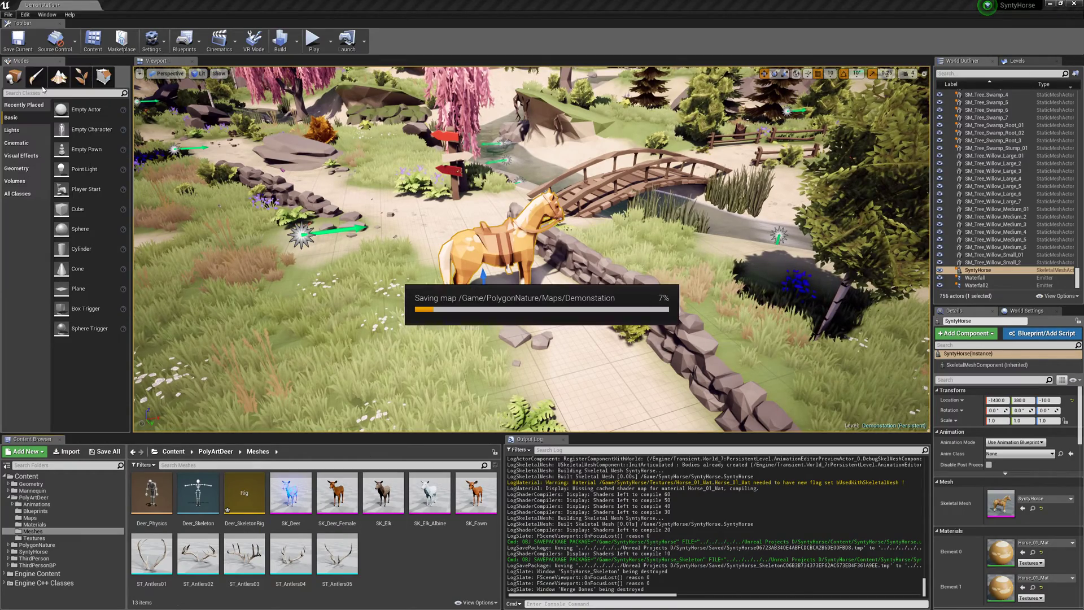
# Open Deer_Skeleton, set Deer_SkeletonRig as its retarget rig, then save and close the skeleton
pyautogui.doubleClick(198, 496)
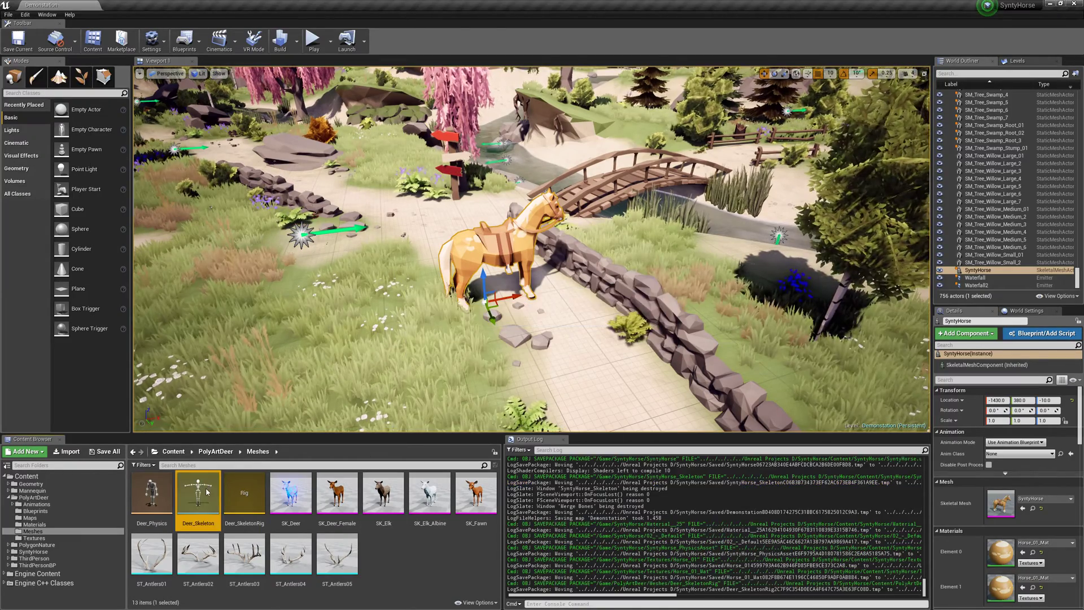
pyautogui.click(78, 292)
pyautogui.click(73, 342)
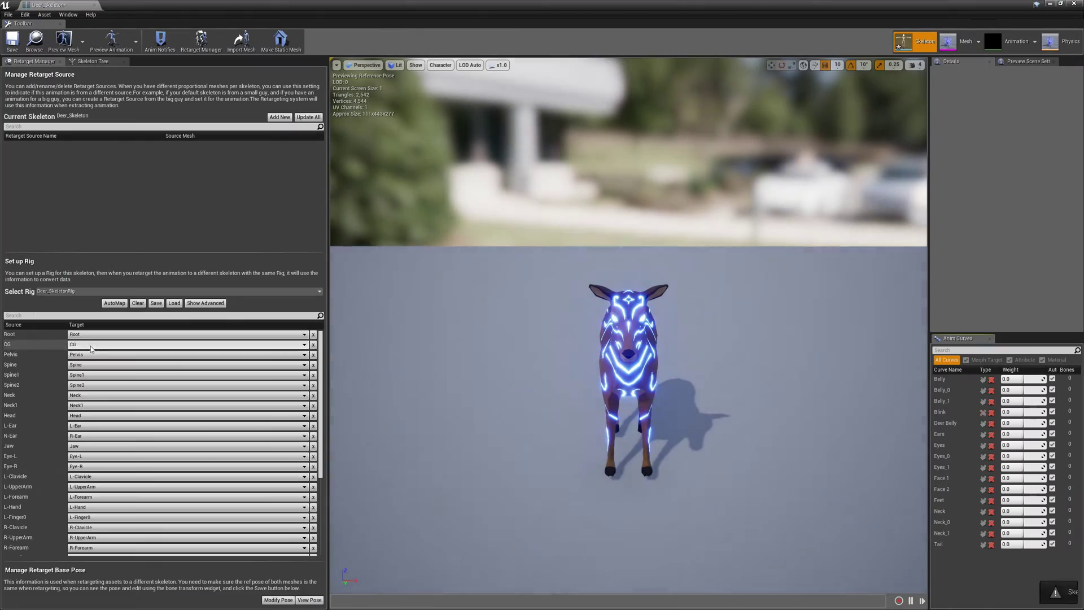
pyautogui.click(94, 5)
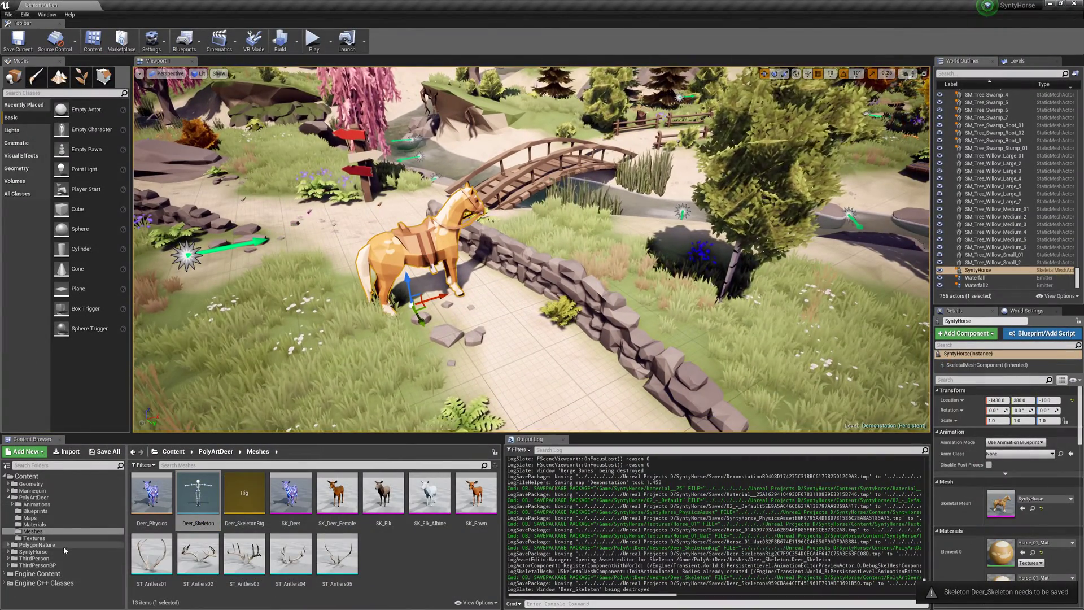
# Open SyntyHorse_Skeleton from the SyntyHorse folder and set Deer_SkeletonRig as its retarget rig
pyautogui.click(63, 552)
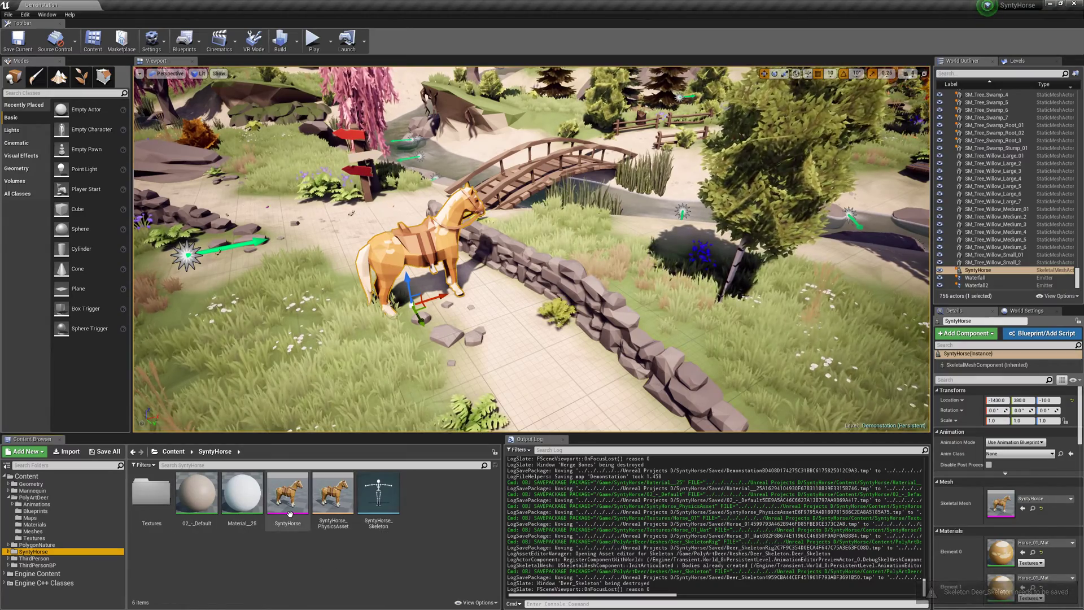
pyautogui.doubleClick(362, 506)
pyautogui.click(113, 291)
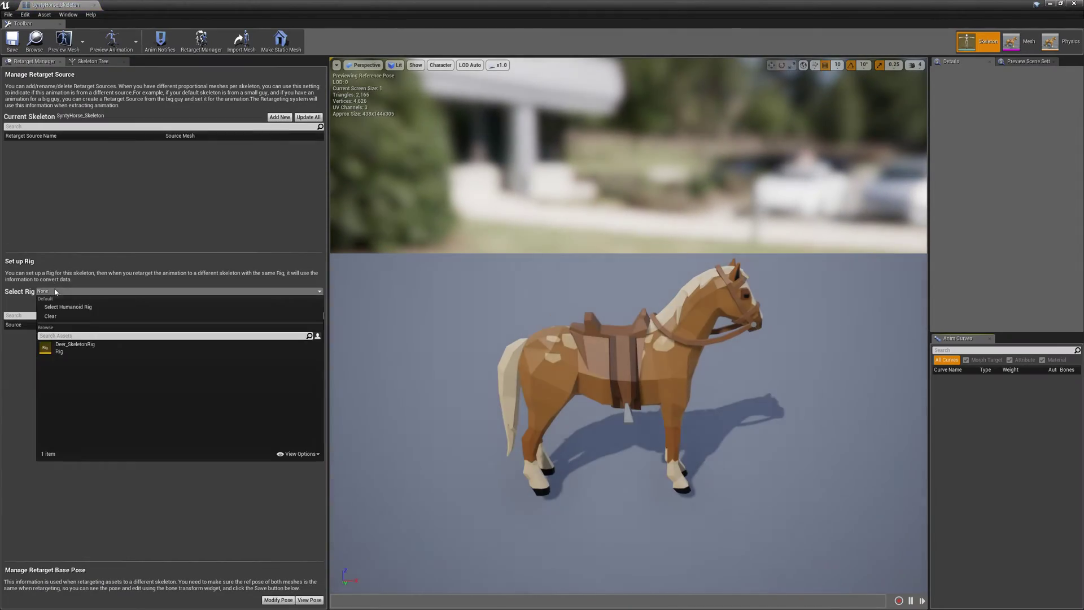
pyautogui.click(135, 344)
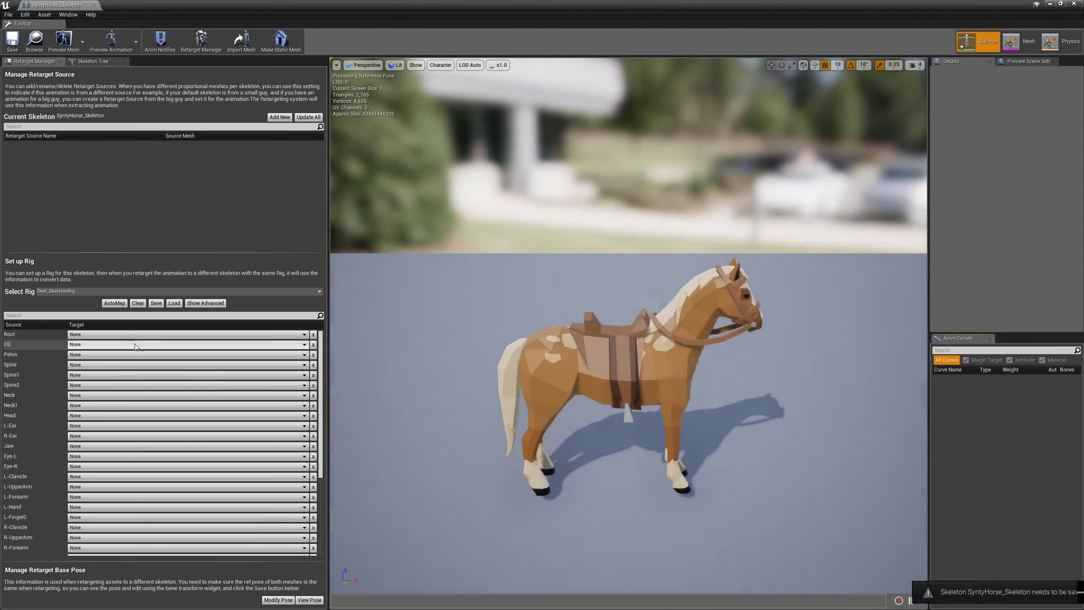
# Map the rig's CG to Horsi_CG, Pelvis to Horsi_-Pelvis and Spine to Horsi_-Spine
pyautogui.click(96, 335)
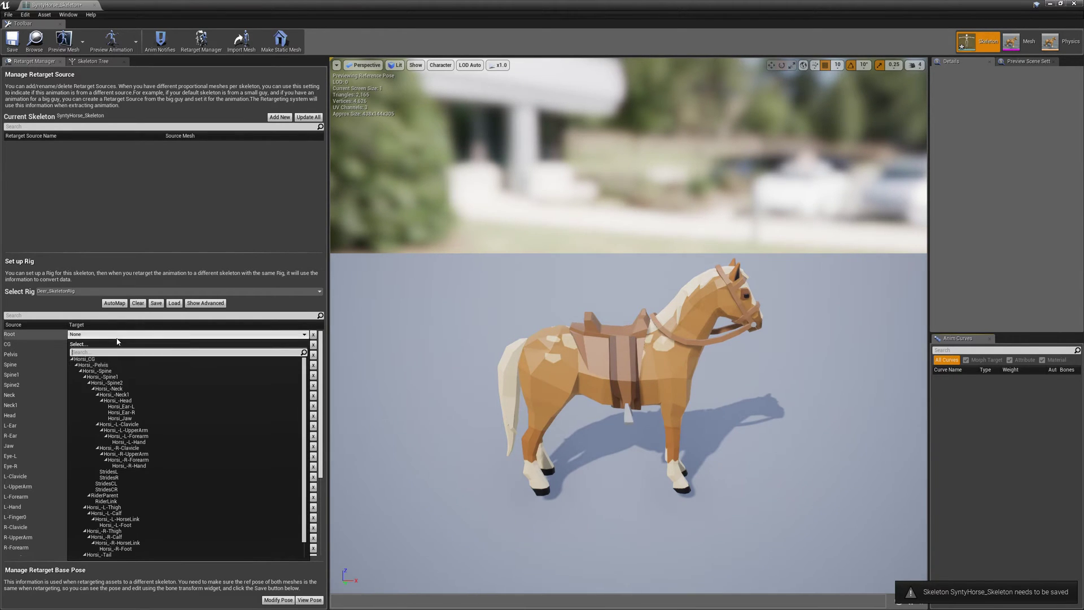
pyautogui.click(111, 344)
pyautogui.click(90, 369)
pyautogui.click(99, 355)
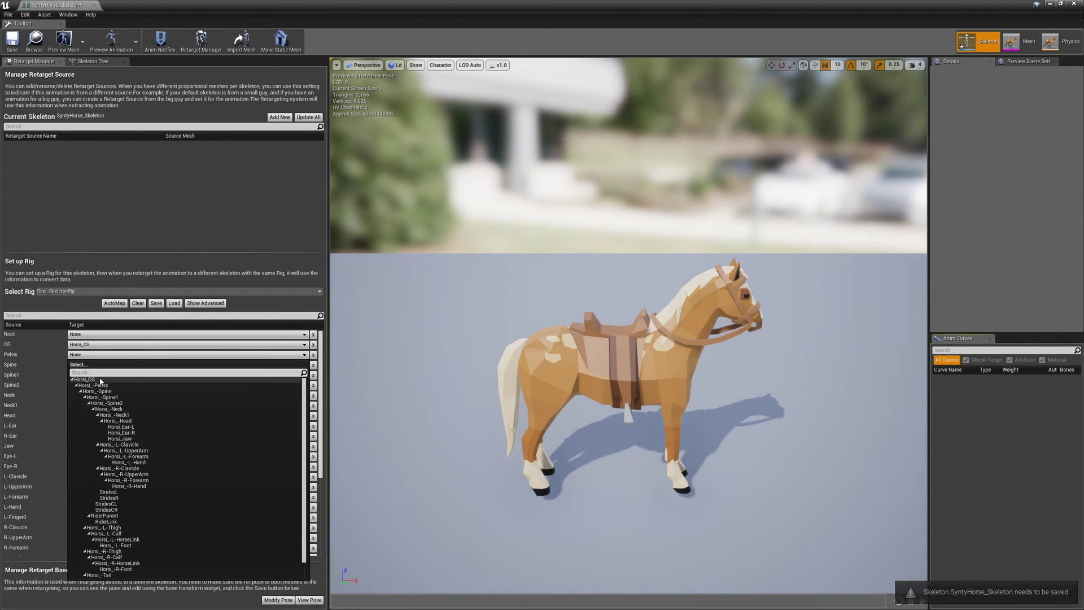
pyautogui.click(99, 385)
pyautogui.click(94, 364)
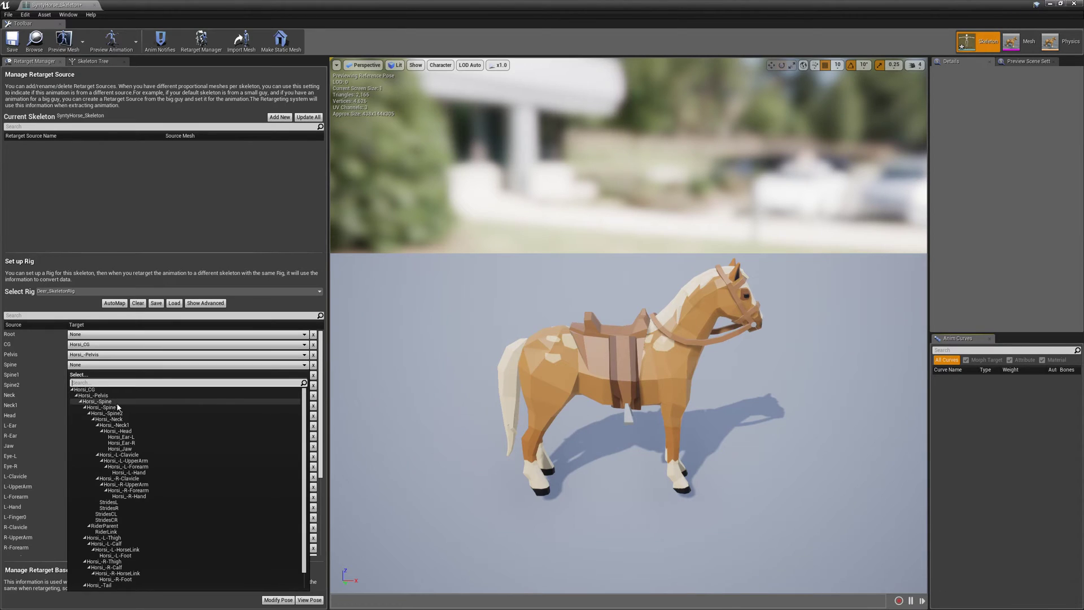
pyautogui.click(117, 403)
pyautogui.click(84, 335)
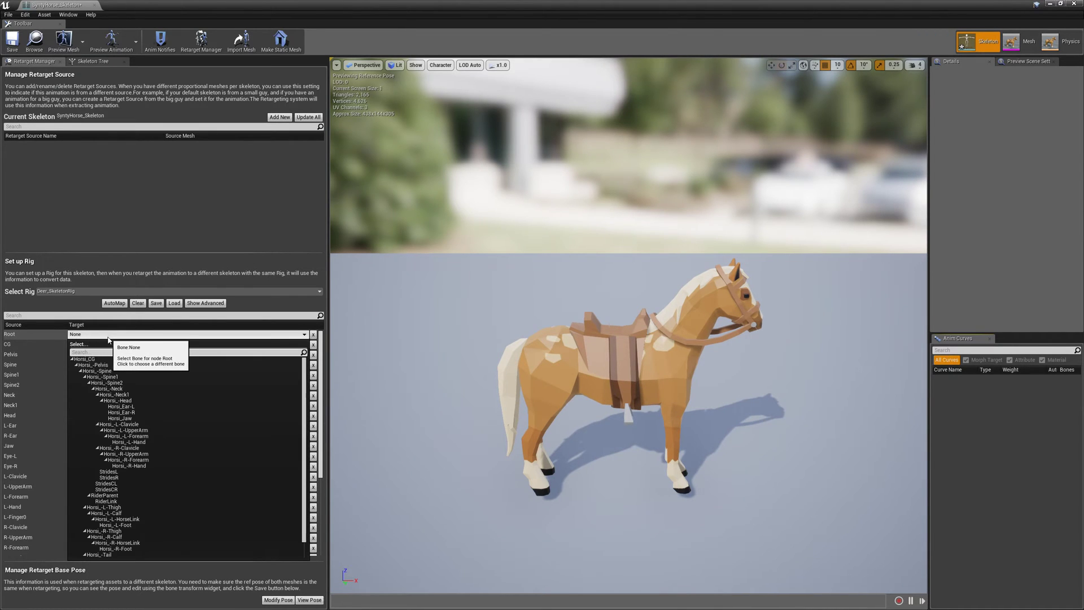
pyautogui.click(107, 337)
pyautogui.click(103, 337)
pyautogui.click(101, 337)
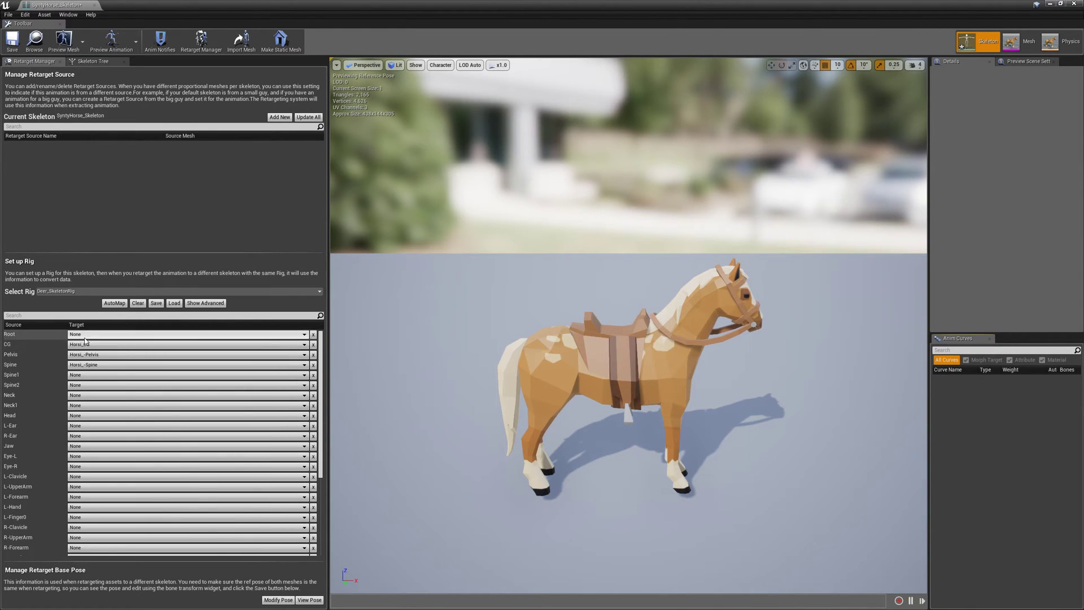
pyautogui.click(105, 334)
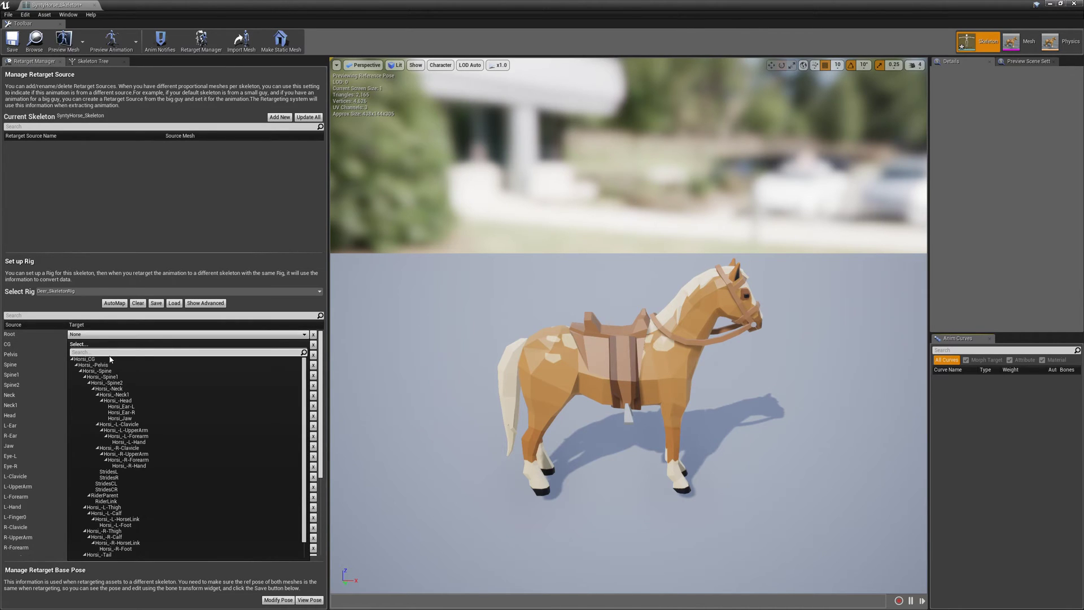
pyautogui.click(92, 359)
# Map the rig's Spine1 to Horsi_-Spine1, Spine2 to Horsi_-Spine2 and Neck to Horsi_-Neck
pyautogui.click(85, 374)
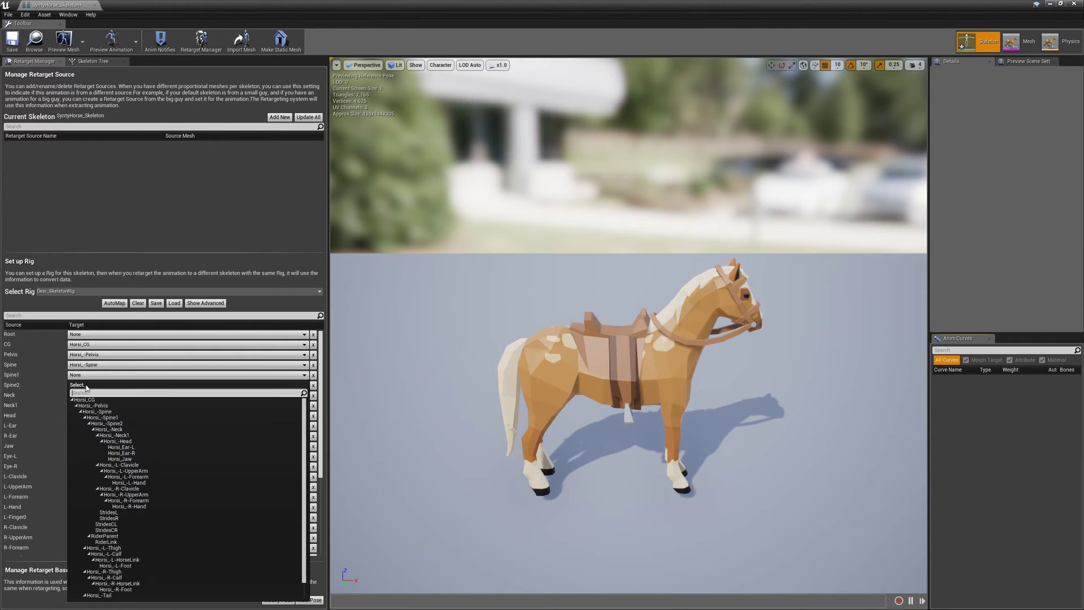
pyautogui.click(105, 412)
pyautogui.click(85, 375)
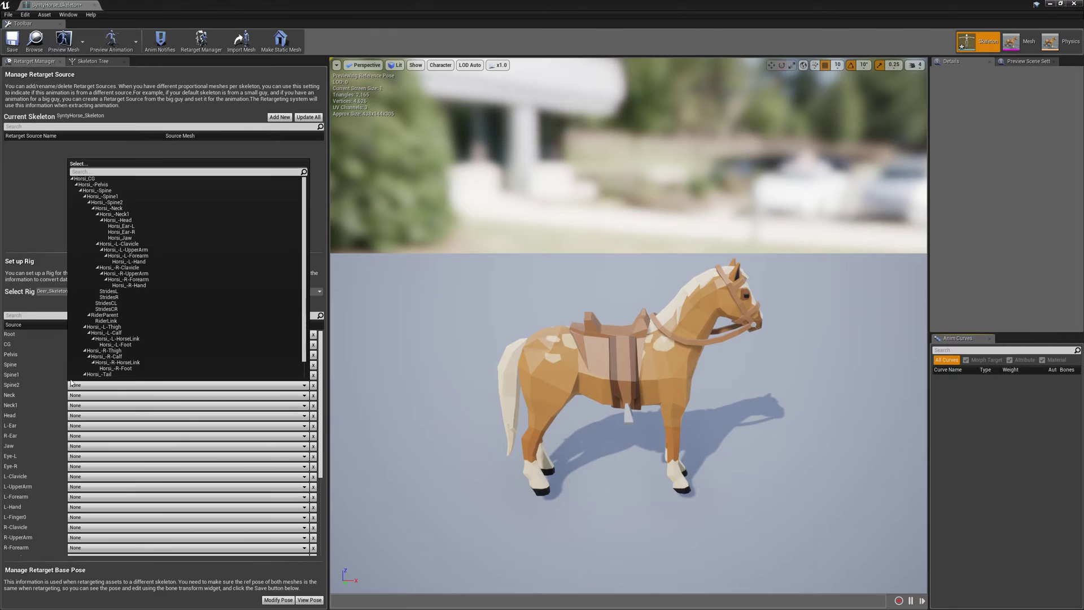
pyautogui.click(82, 376)
pyautogui.click(82, 376)
pyautogui.click(128, 418)
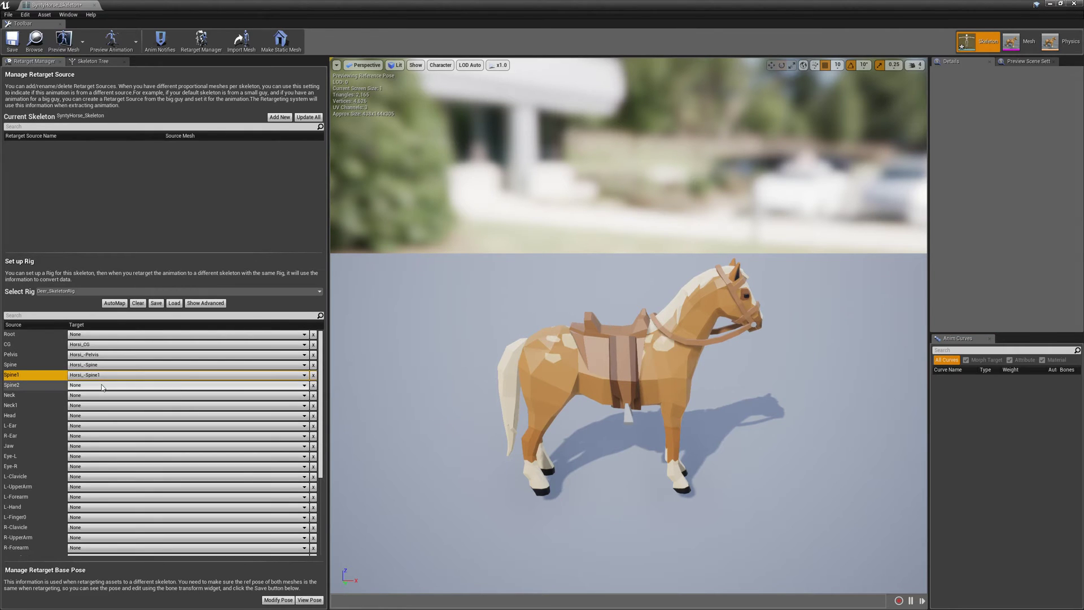
pyautogui.click(102, 386)
pyautogui.click(139, 202)
pyautogui.click(85, 385)
pyautogui.click(139, 224)
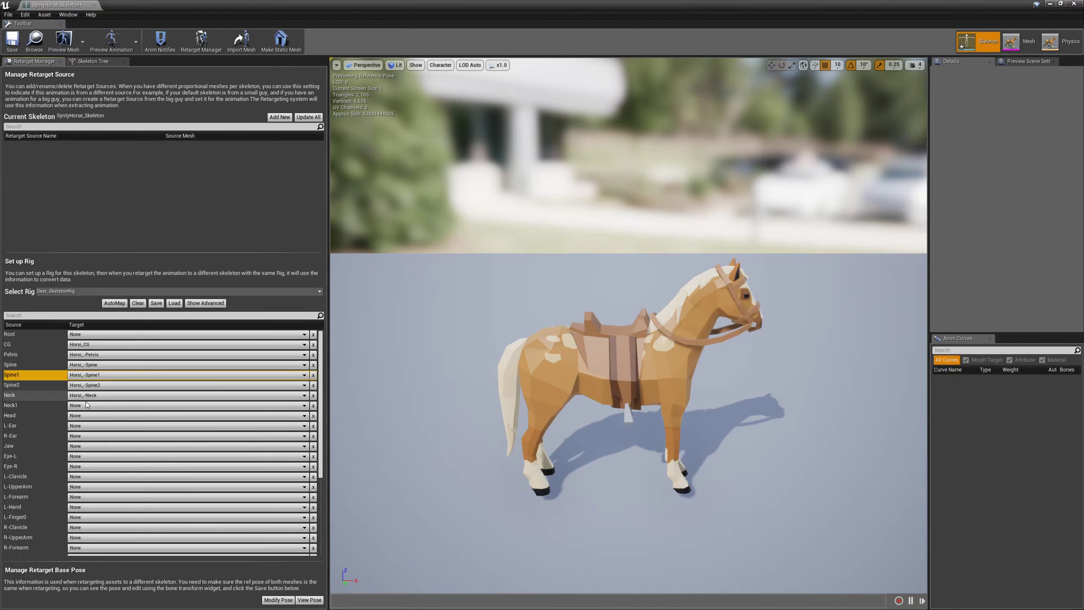
# Map the rig's Neck1 to Horsi_-Neck1 and Head to Horsi_-Head
pyautogui.click(85, 395)
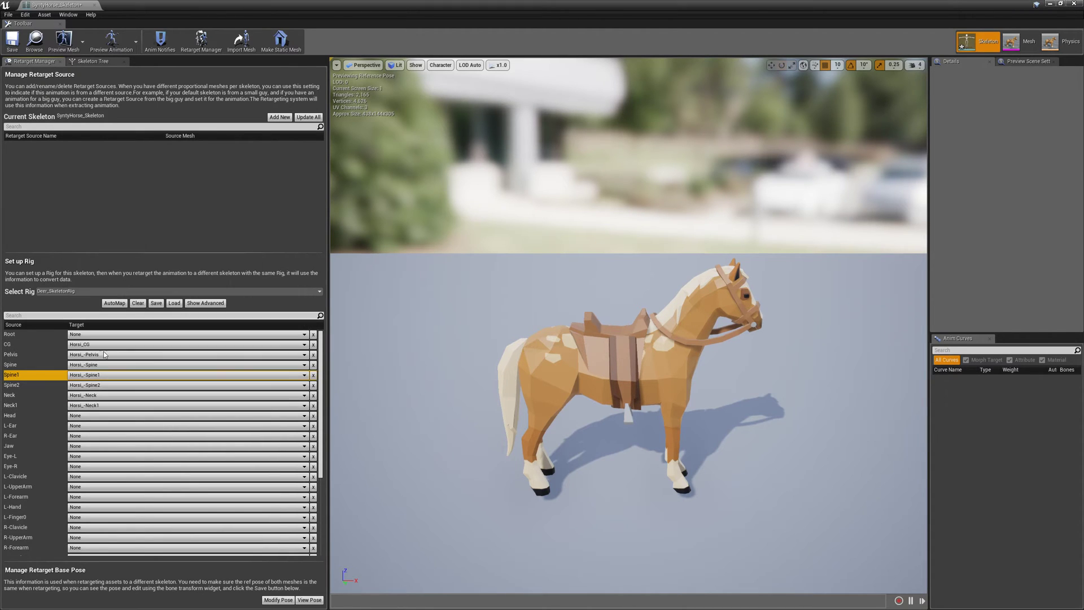
pyautogui.click(124, 415)
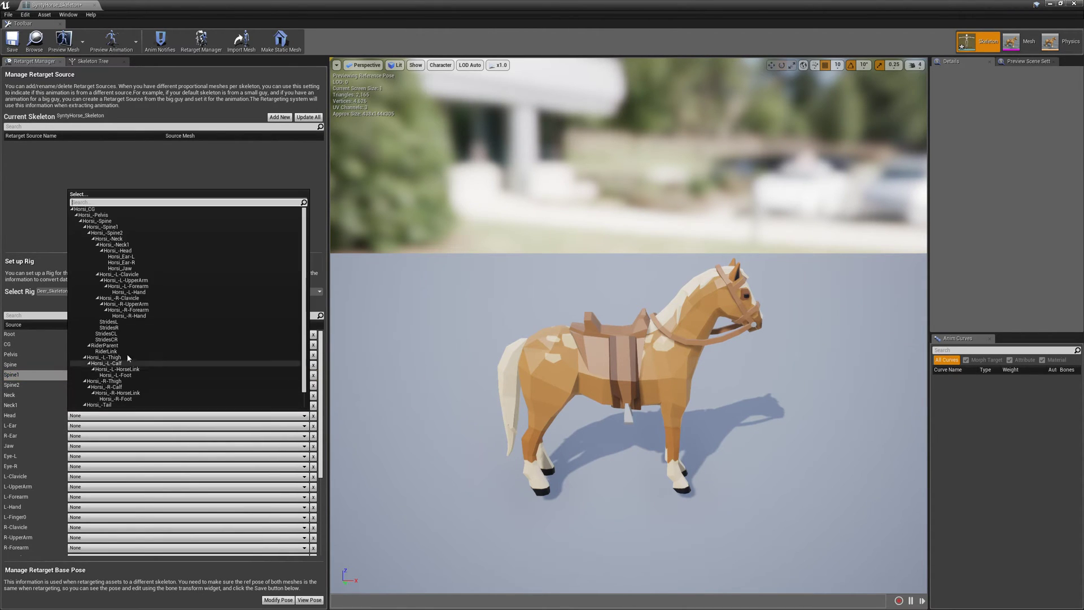
pyautogui.click(137, 251)
# Map the rig's L-Ear to Horsi_Ear-L, R-Ear to Horsi_Ear-R and Jaw to Horsi_Jaw
pyautogui.click(82, 426)
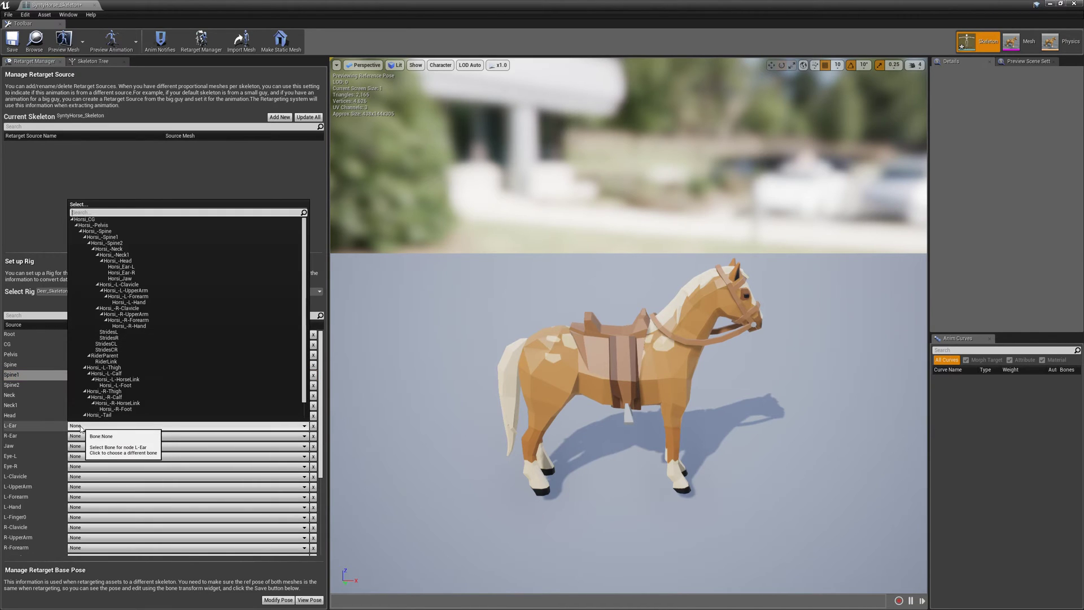
pyautogui.click(82, 428)
pyautogui.click(81, 427)
pyautogui.click(145, 269)
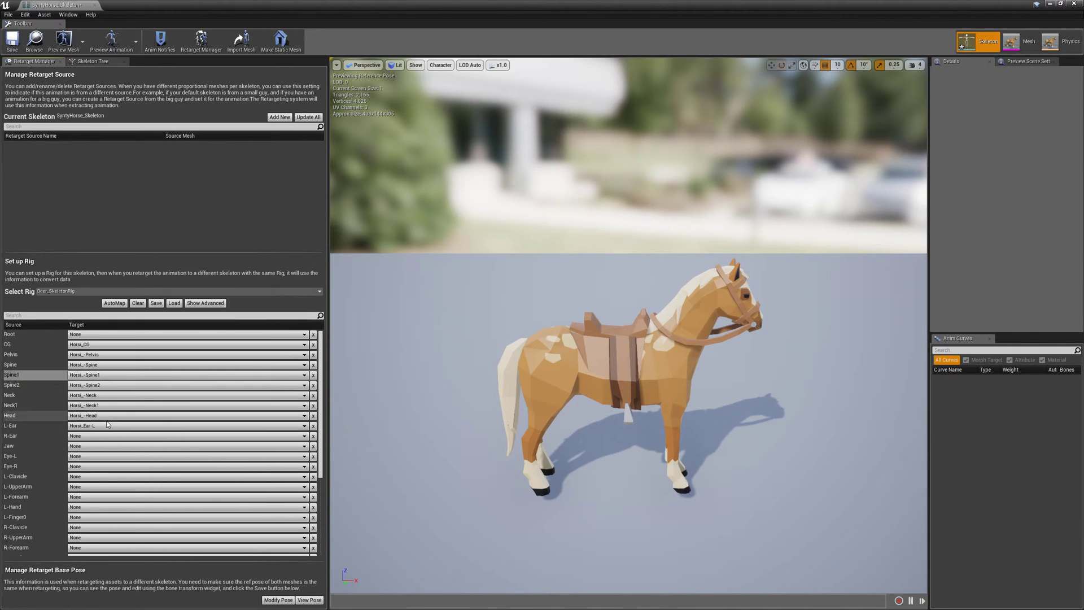
pyautogui.click(133, 437)
pyautogui.click(124, 284)
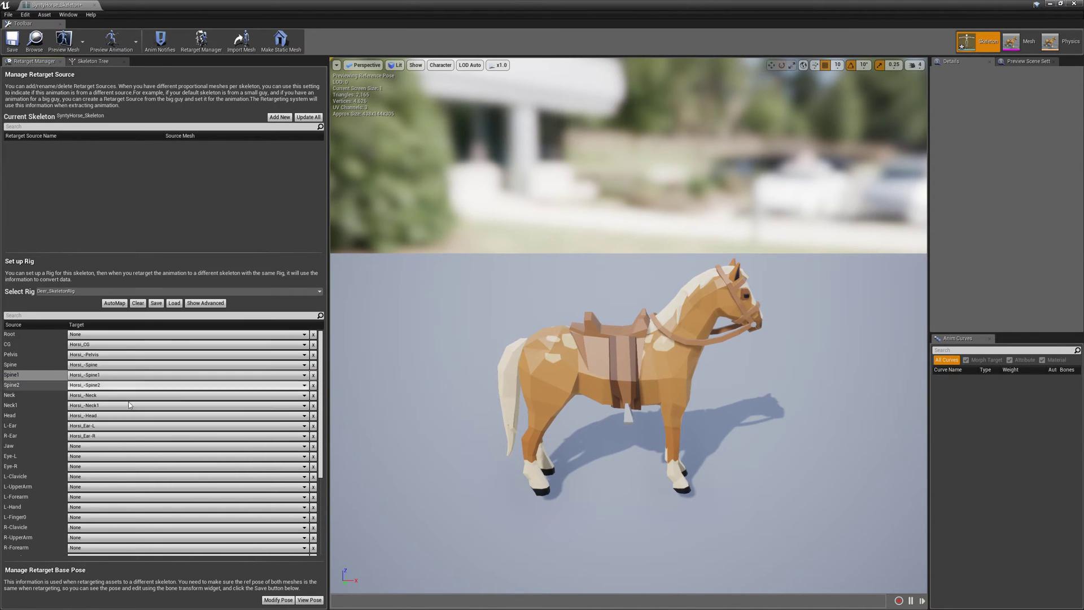
pyautogui.click(93, 447)
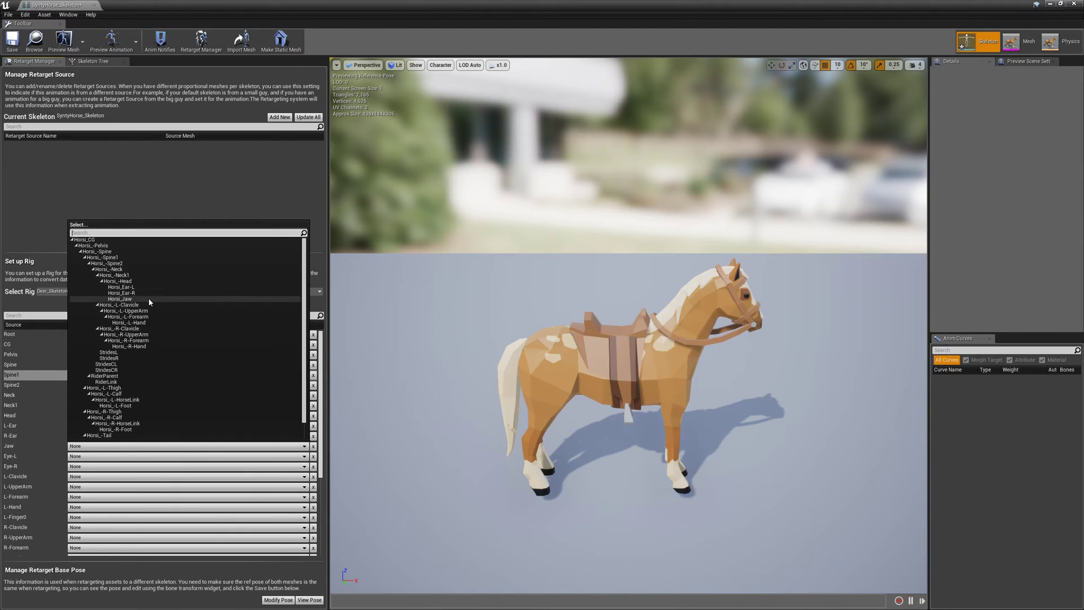
pyautogui.click(150, 301)
pyautogui.click(83, 457)
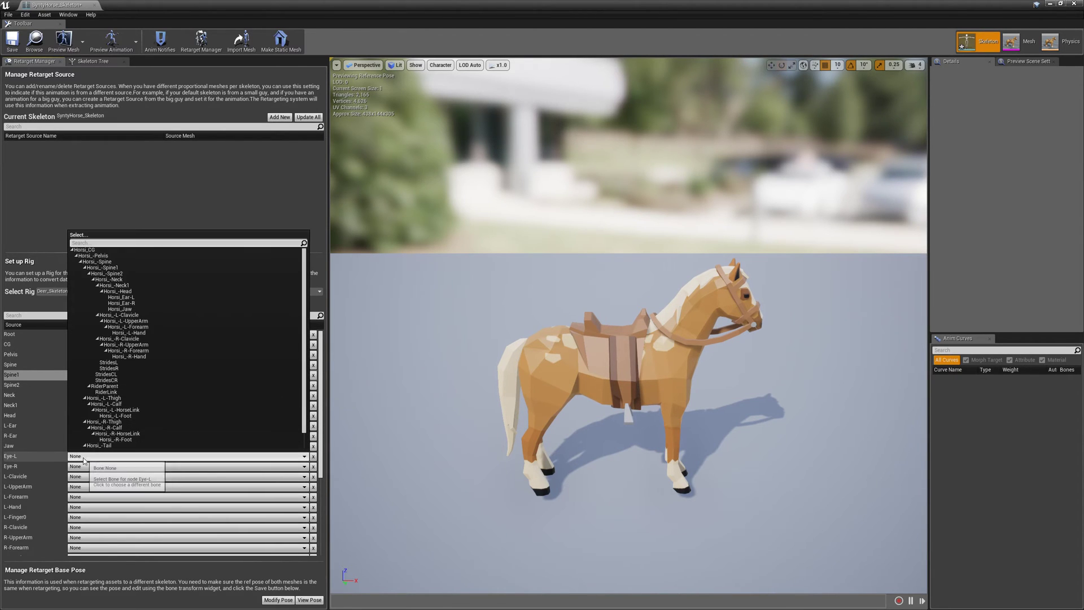
pyautogui.click(84, 458)
pyautogui.click(79, 475)
pyautogui.click(32, 472)
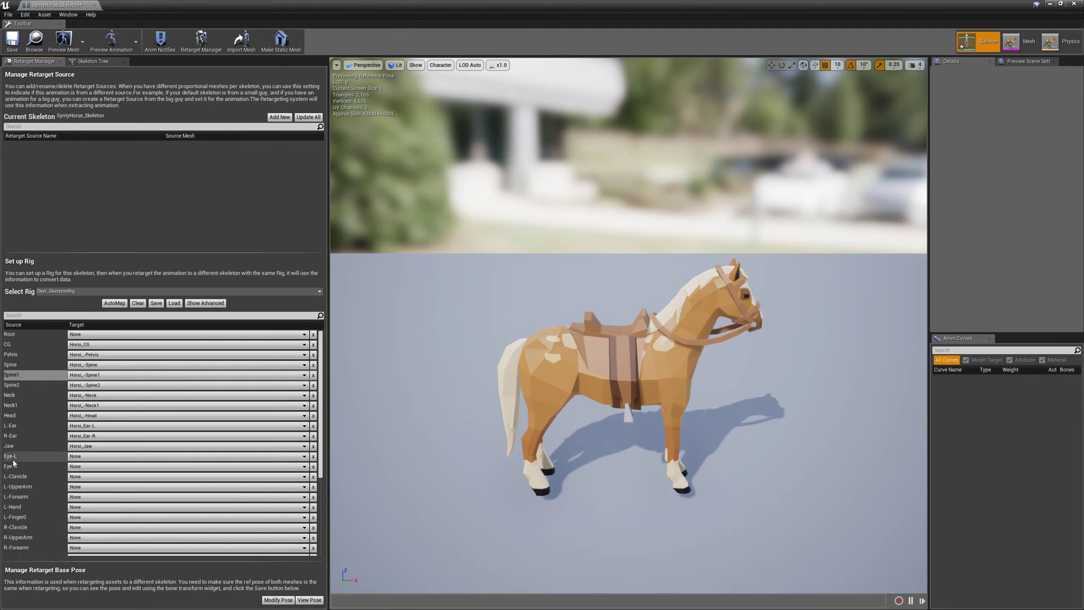
# Map the rig's L-Clavicle to Horsi_-L-Clavicle and L-UpperArm to Horsi_-L-UpperArm
pyautogui.click(82, 480)
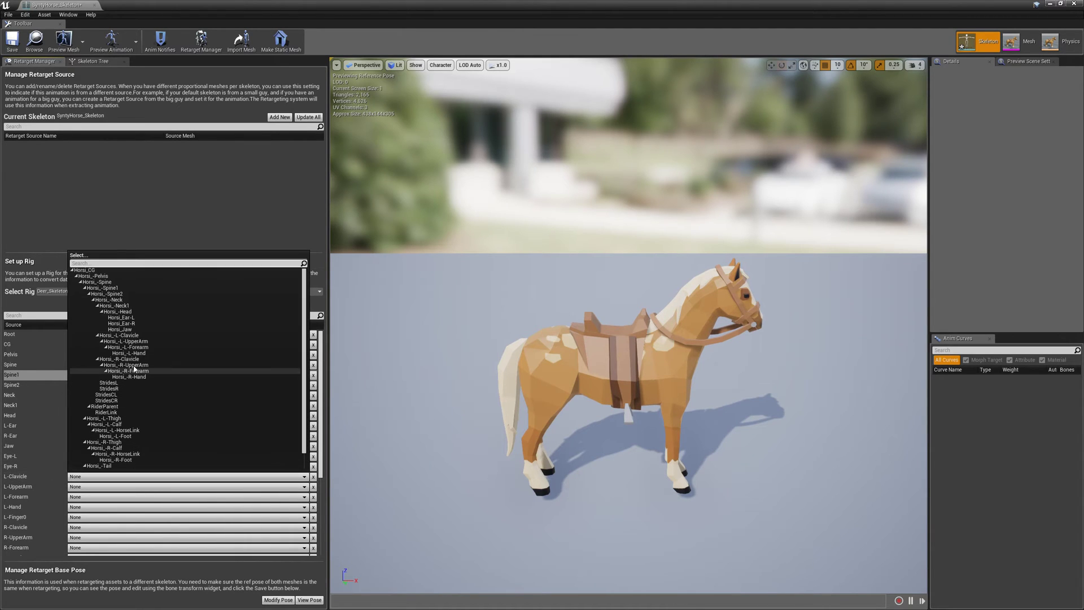
pyautogui.click(133, 336)
pyautogui.click(90, 487)
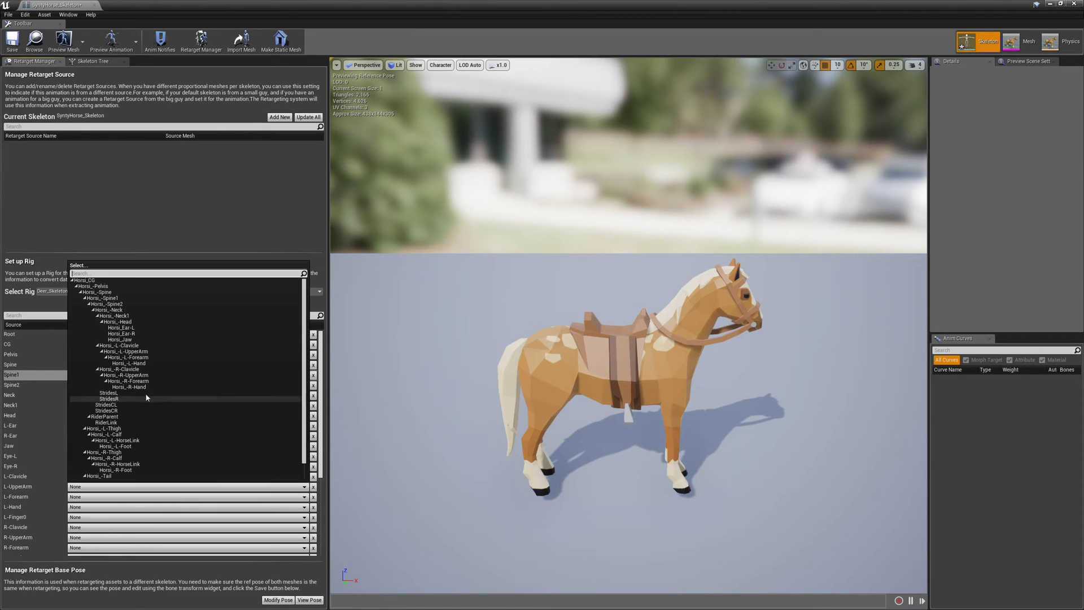
pyautogui.click(144, 358)
pyautogui.click(113, 486)
pyautogui.click(135, 351)
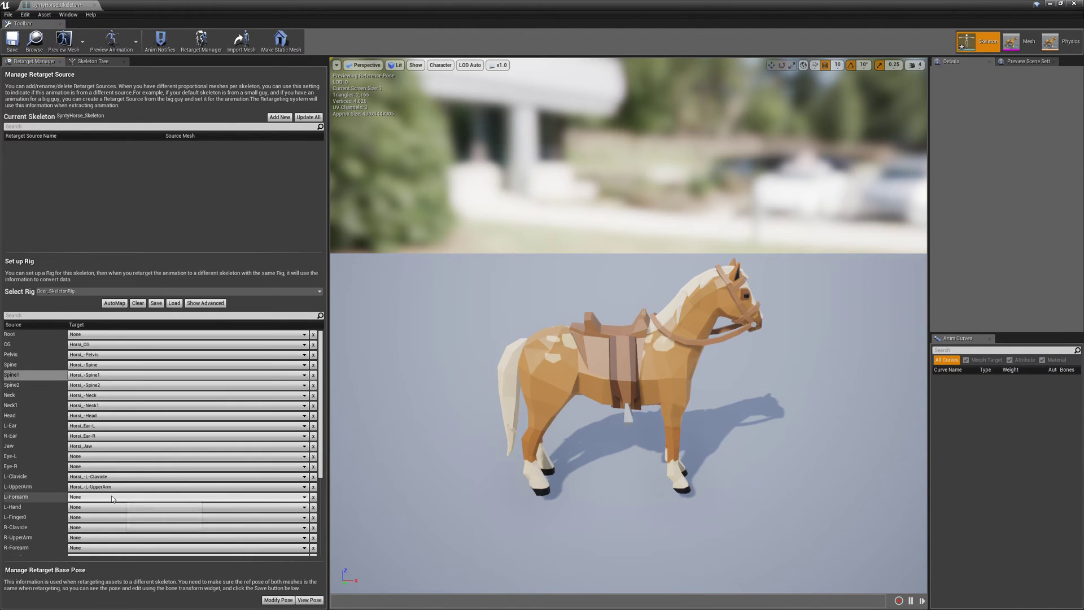
# Map the rig's L-Forearm to Horsi_-L-Forearm and L-Hand to Horsi_-L-Hand
pyautogui.click(113, 496)
pyautogui.click(174, 368)
pyautogui.click(111, 506)
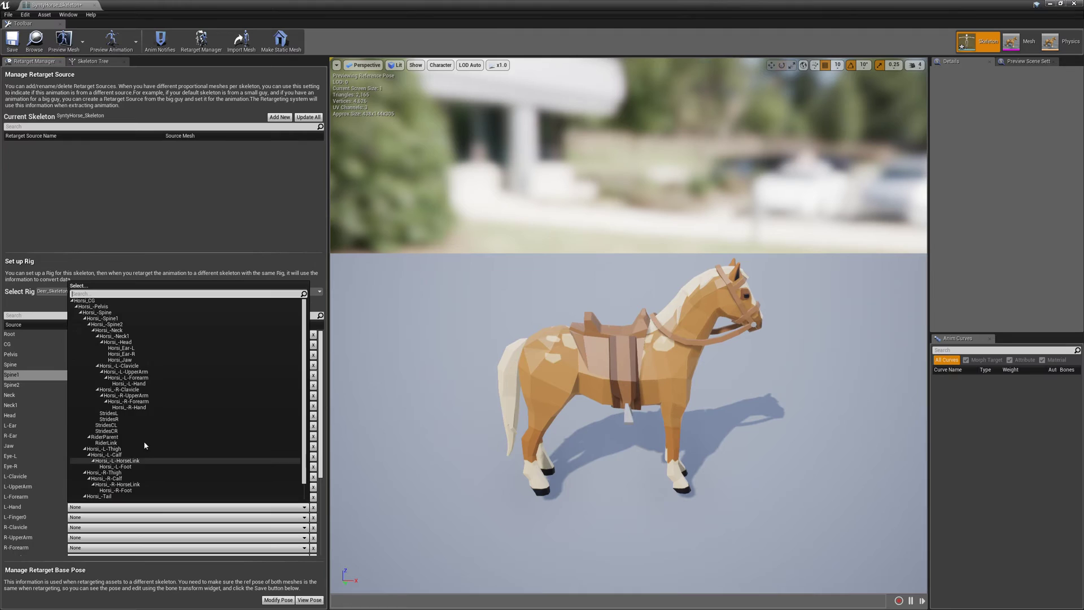
pyautogui.click(153, 381)
# Map the rig's R-Clavicle to Horsi_-R-Clavicle and R-UpperArm to Horsi_-R-UpperArm
pyautogui.scroll(-2, 35, 484)
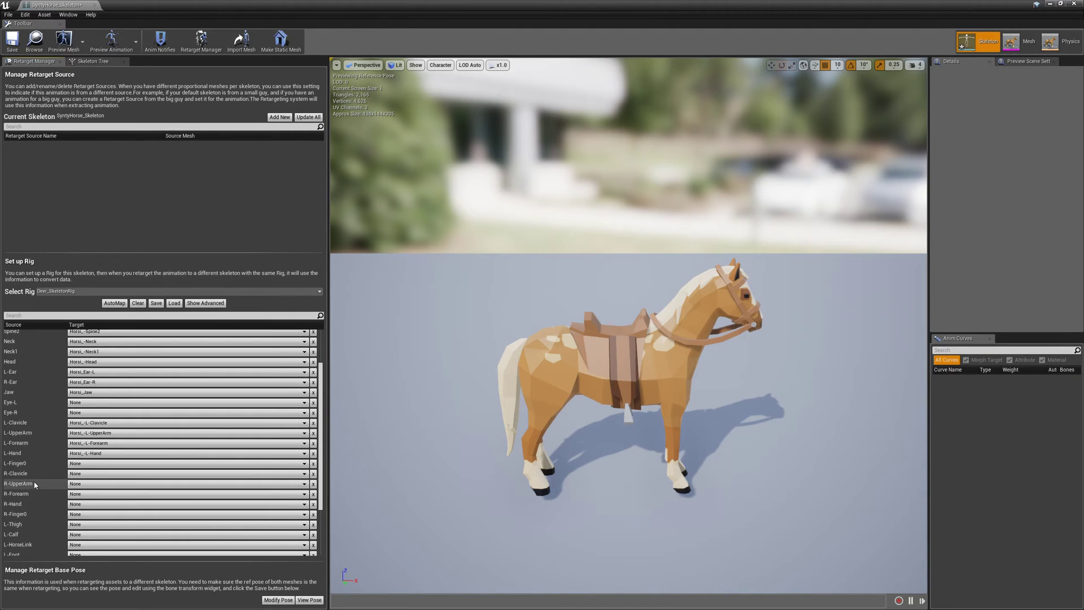
pyautogui.click(74, 464)
pyautogui.click(142, 355)
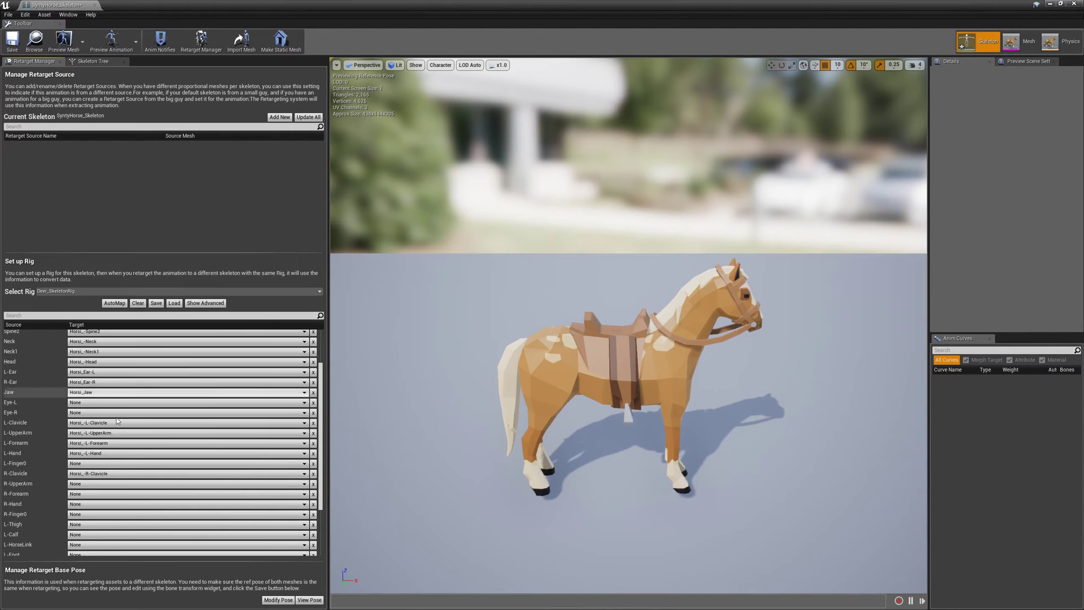
pyautogui.click(113, 484)
pyautogui.click(126, 362)
pyautogui.click(120, 485)
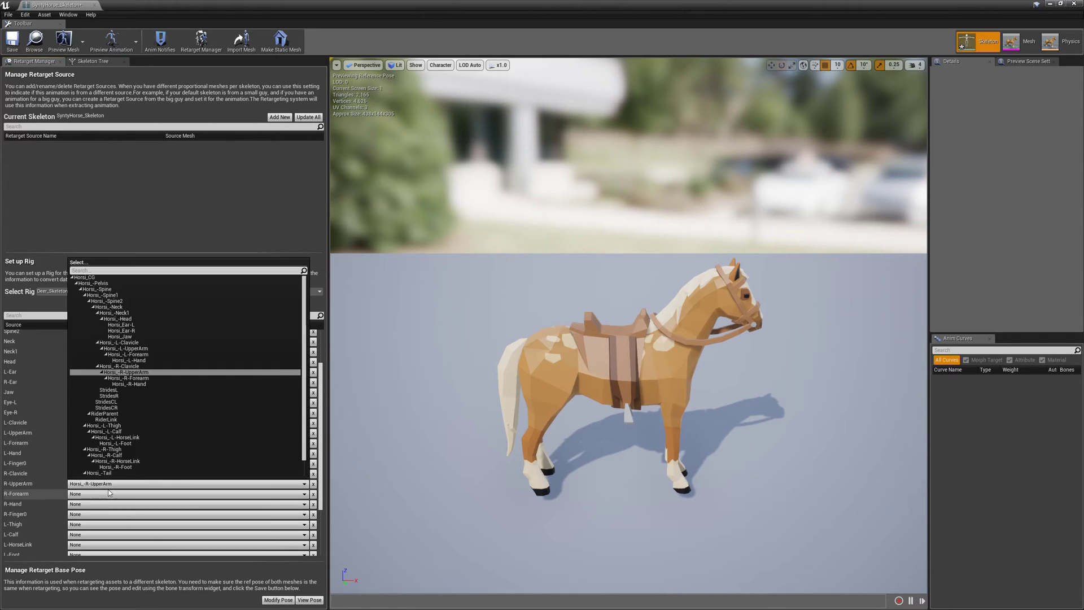
# Map the rig's R-Forearm to Horsi_-R-Forearm and R-Hand to Horsi_-R-Hand
pyautogui.click(120, 493)
pyautogui.click(121, 494)
pyautogui.click(129, 389)
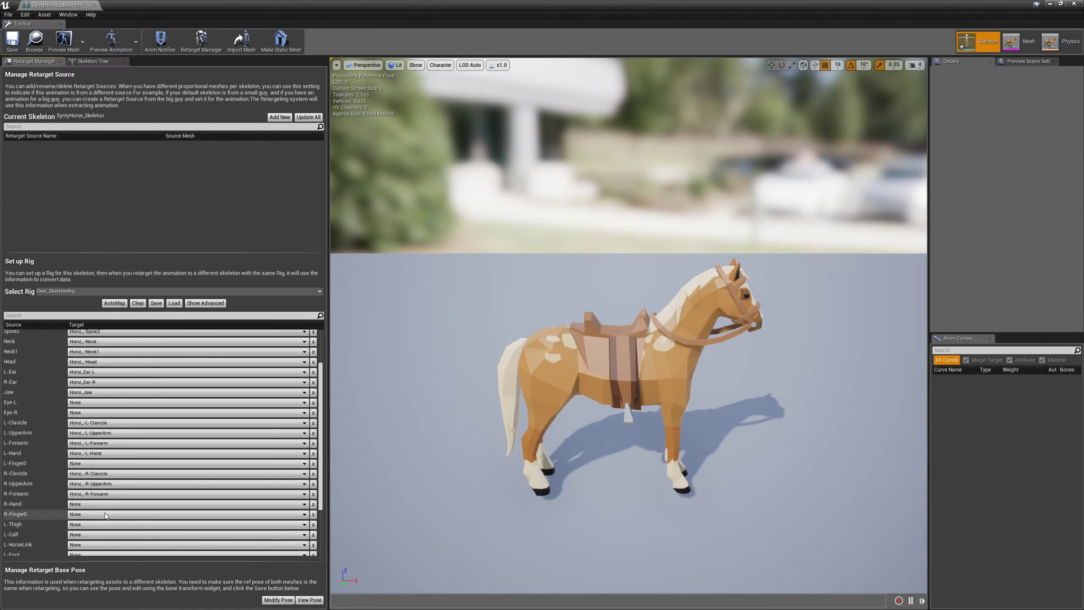
pyautogui.click(113, 504)
pyautogui.click(128, 405)
# Map the rig's L-Thigh to Horsi_-L-Thigh and L-Calf to Horsi_-L-Calf
pyautogui.scroll(-1, 24, 464)
pyautogui.scroll(-3, 24, 464)
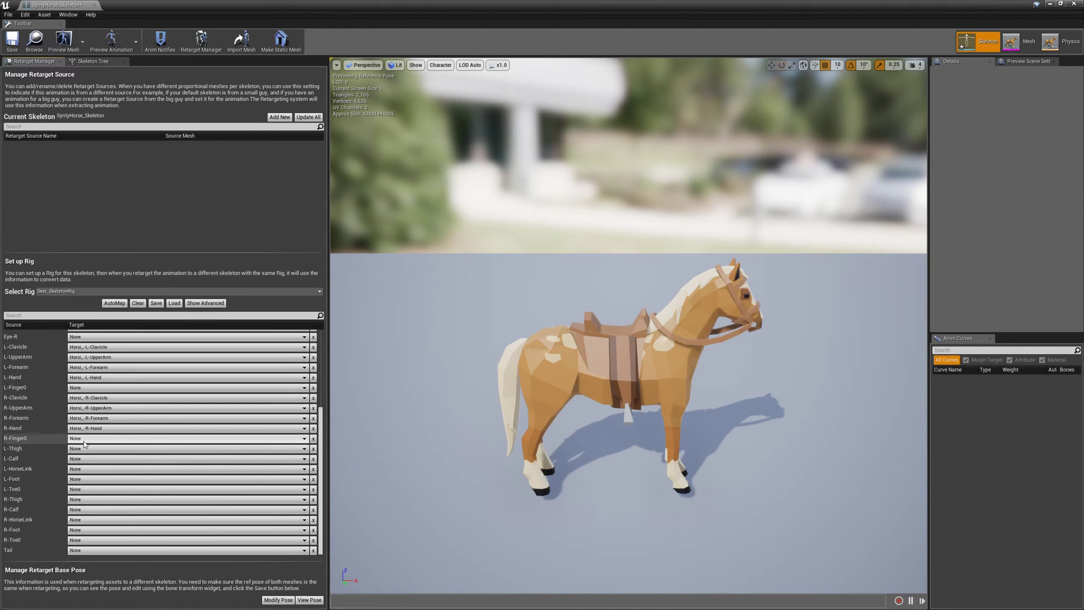
pyautogui.click(81, 450)
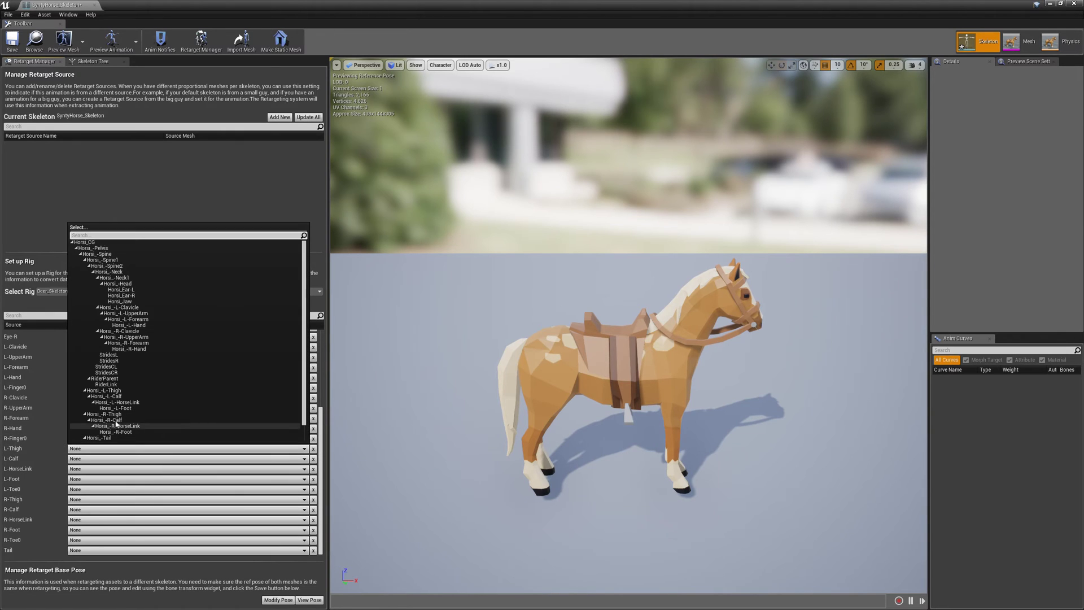
pyautogui.click(108, 390)
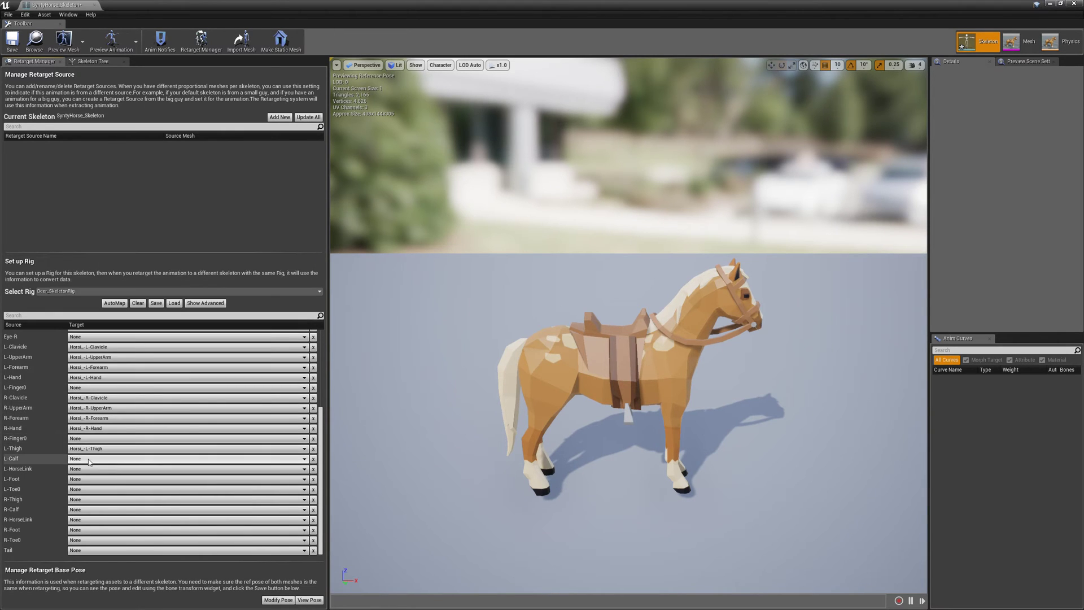
pyautogui.click(85, 460)
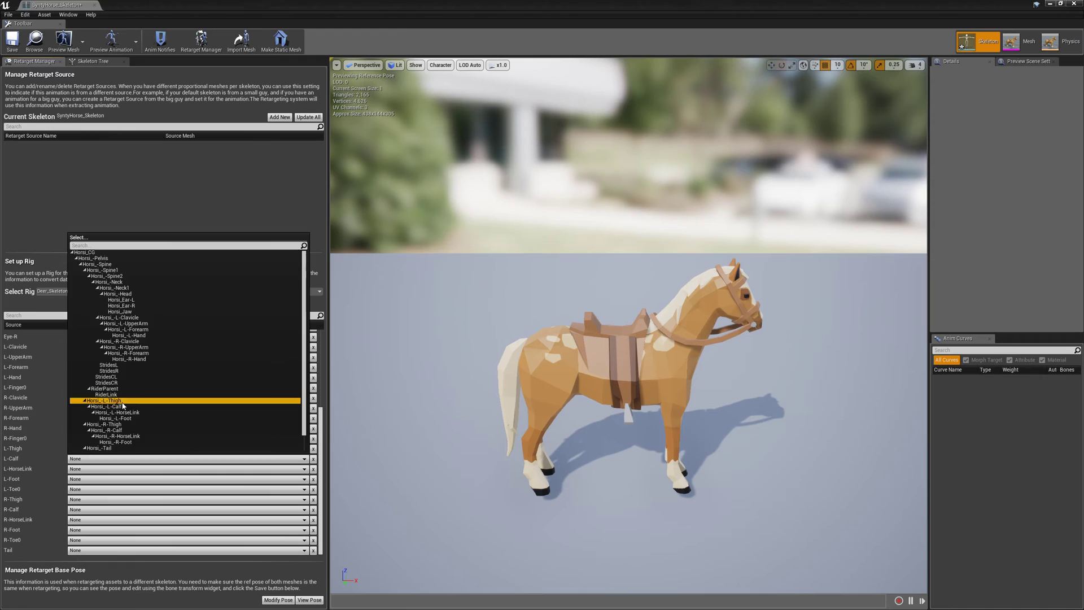
pyautogui.click(104, 401)
pyautogui.click(86, 459)
pyautogui.click(122, 412)
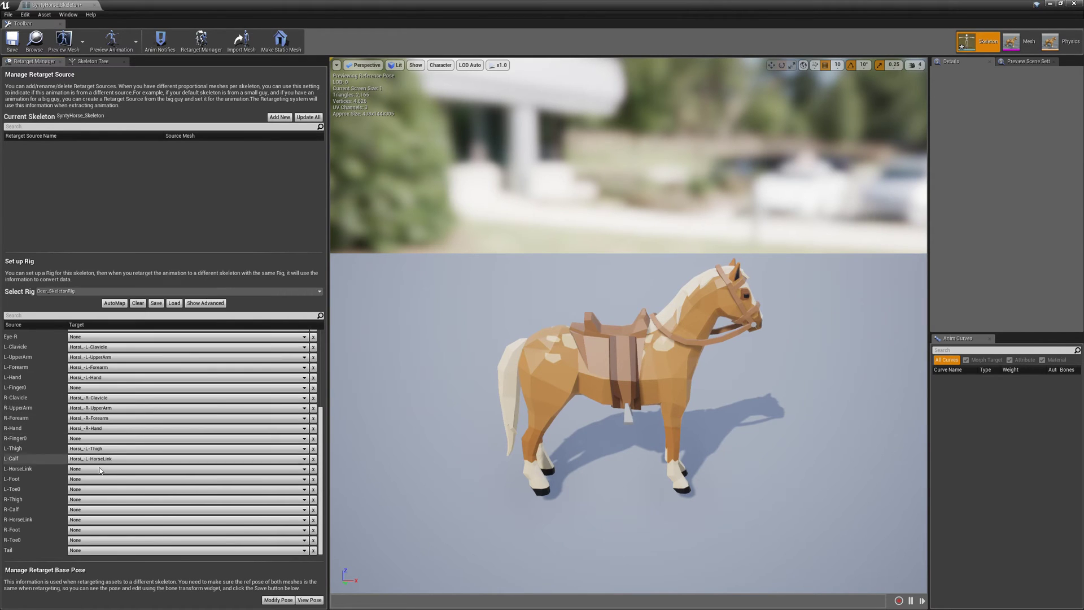
pyautogui.click(96, 458)
pyautogui.click(119, 407)
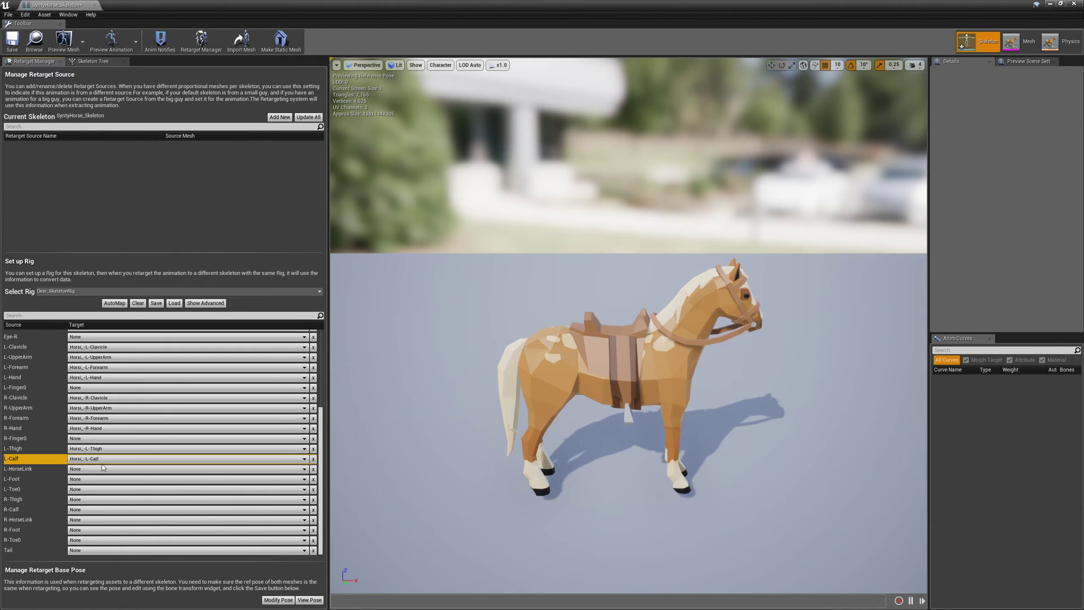
# Map the rig's L-HorseLink to Horsi_-L-HorseLink and L-Foot to Horsi_-L-Foot
pyautogui.click(121, 458)
pyautogui.click(132, 417)
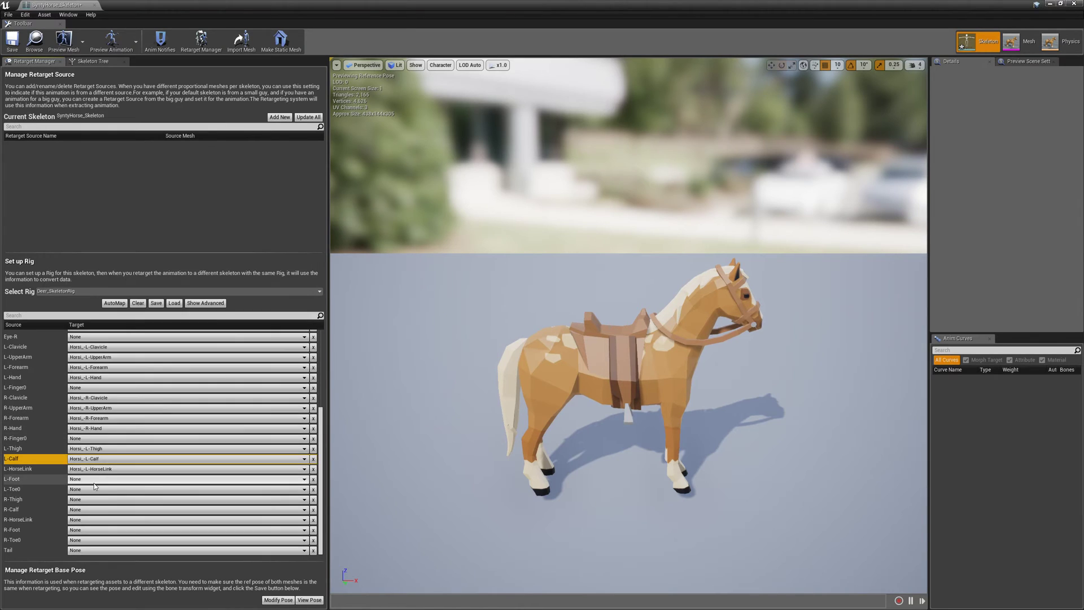
pyautogui.click(130, 469)
pyautogui.click(130, 438)
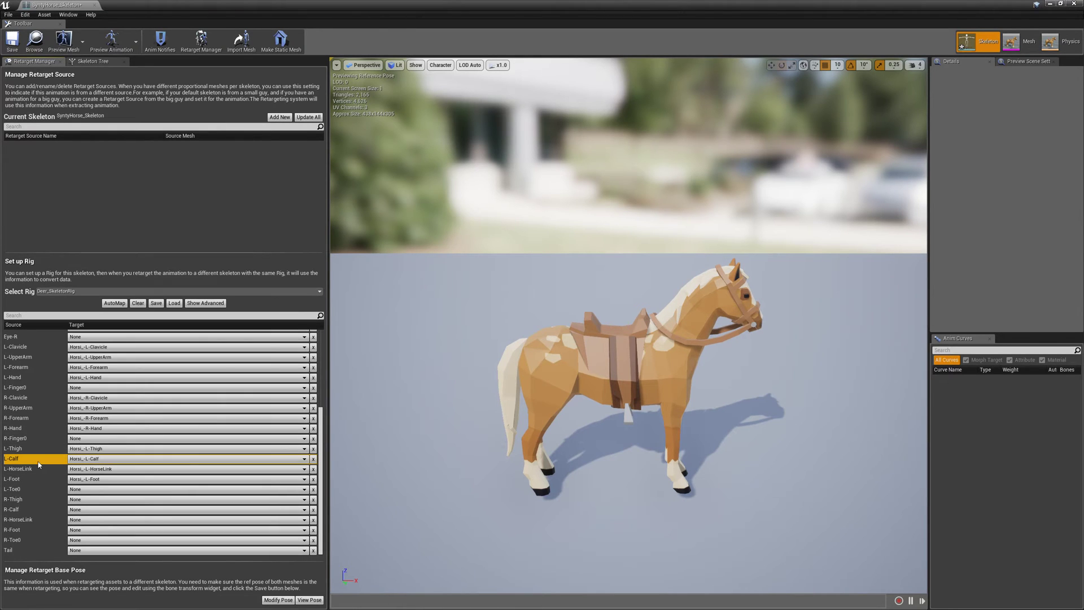
# Map the rig's R-Thigh to Horsi_-R-Thigh and R-Calf to Horsi_-R-Calf
pyautogui.click(80, 488)
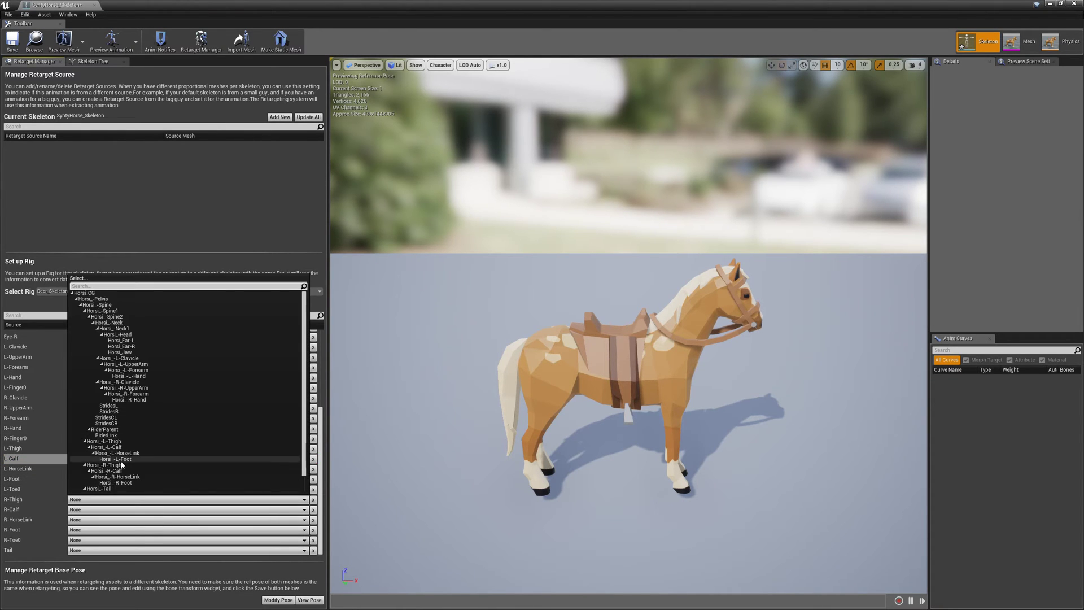
pyautogui.click(120, 465)
pyautogui.click(122, 509)
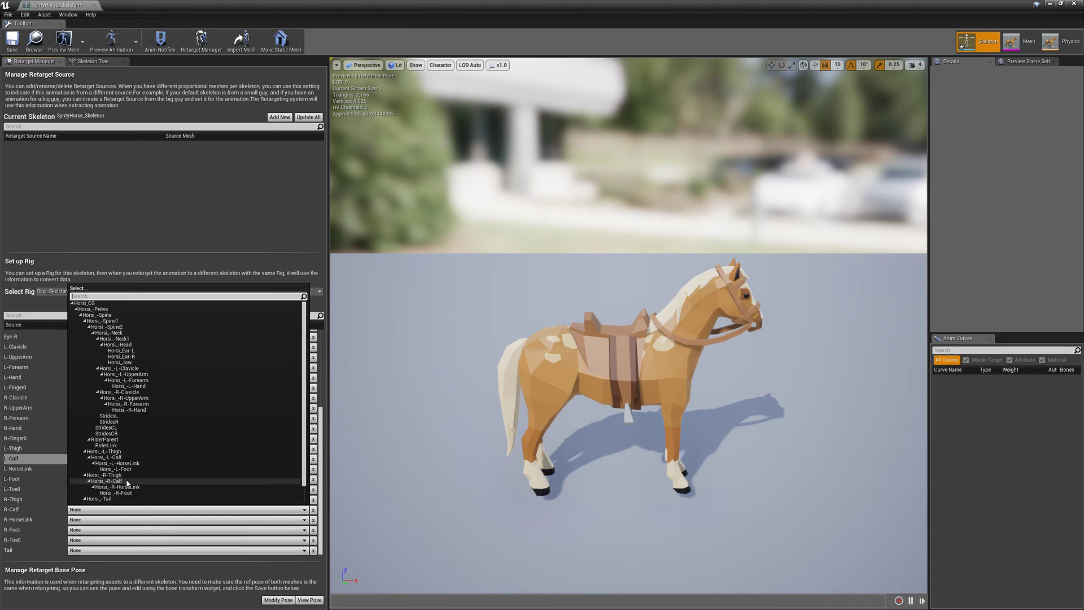
pyautogui.click(128, 481)
# Map the rig's R-HorseLink to Horsi_-R-HorseLink, R-Foot to Horsi_-R-Foot and Tail to Horsi_-Tail
pyautogui.click(99, 520)
pyautogui.click(116, 497)
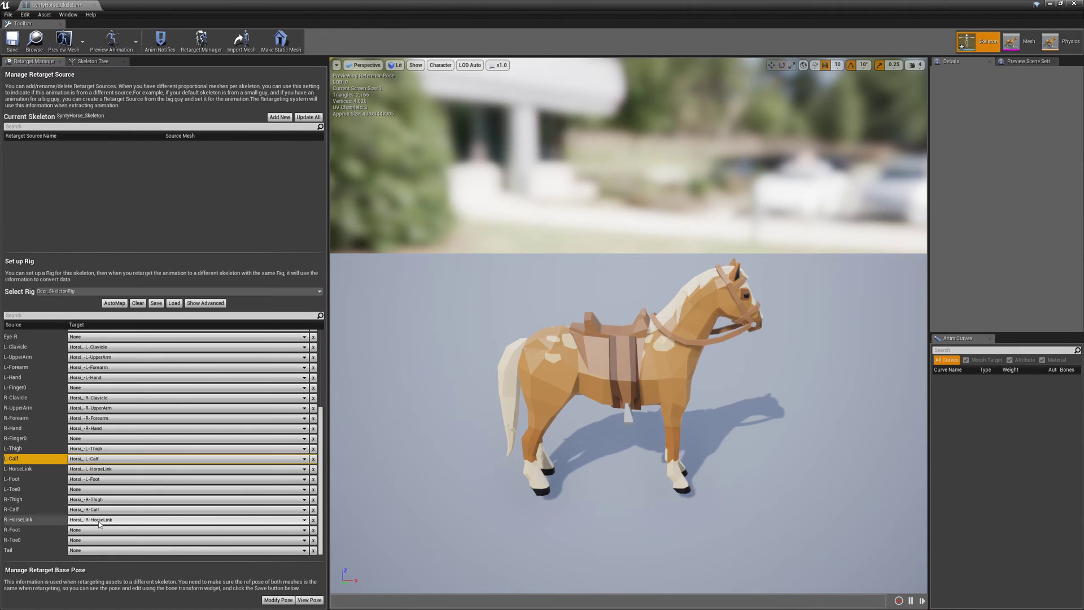
pyautogui.click(101, 529)
pyautogui.click(115, 510)
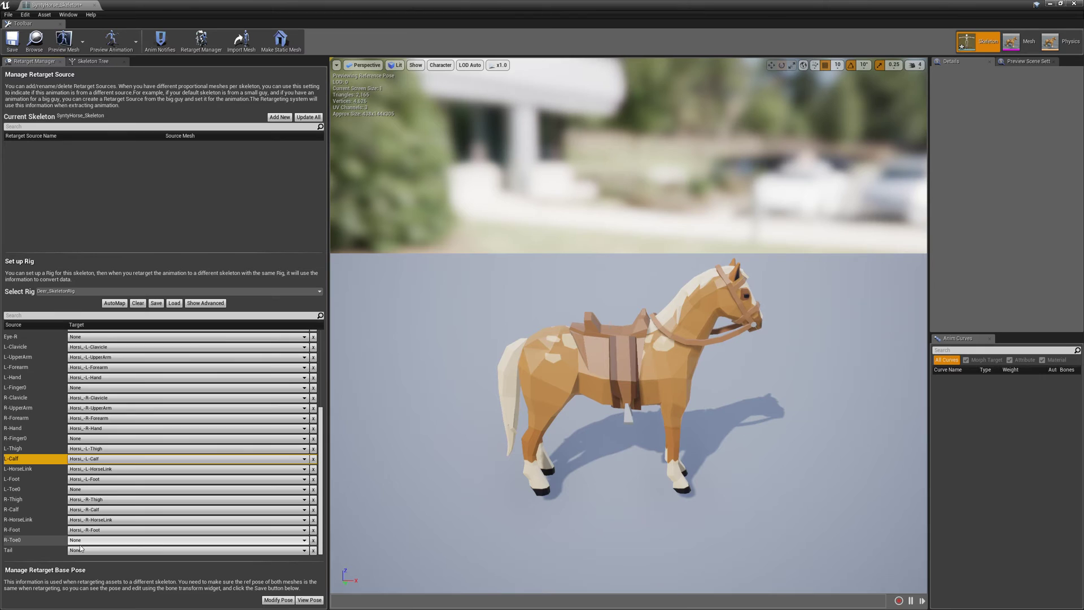
pyautogui.click(80, 547)
pyautogui.click(107, 523)
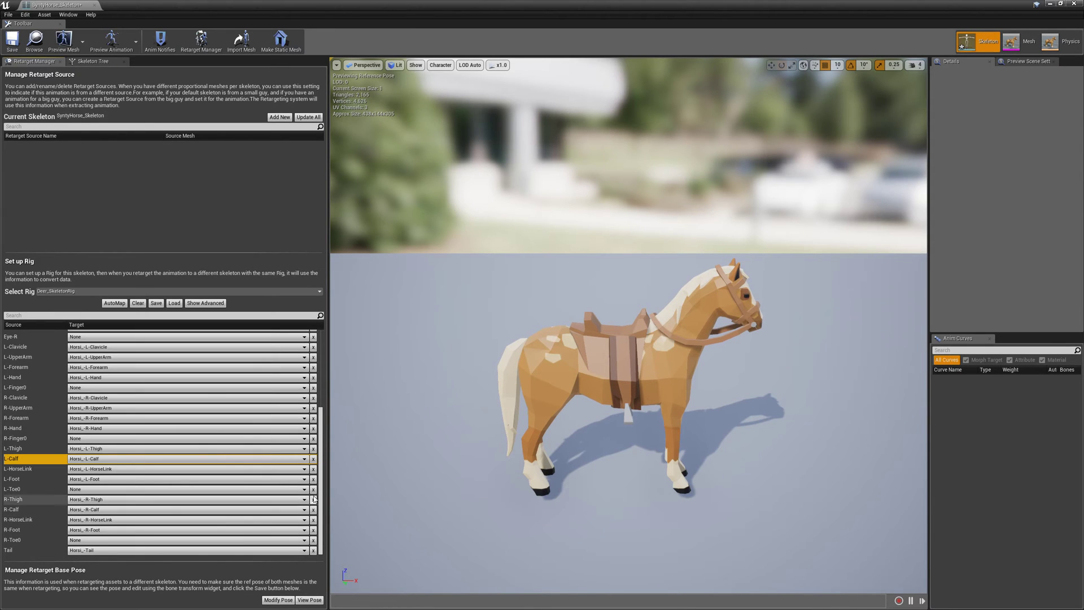
# Examine the horse mesh from several angles and select the Horsi_CG root bone in its skeleton hierarchy
pyautogui.moveTo(508, 418); pyautogui.dragTo(610, 418, button='right')
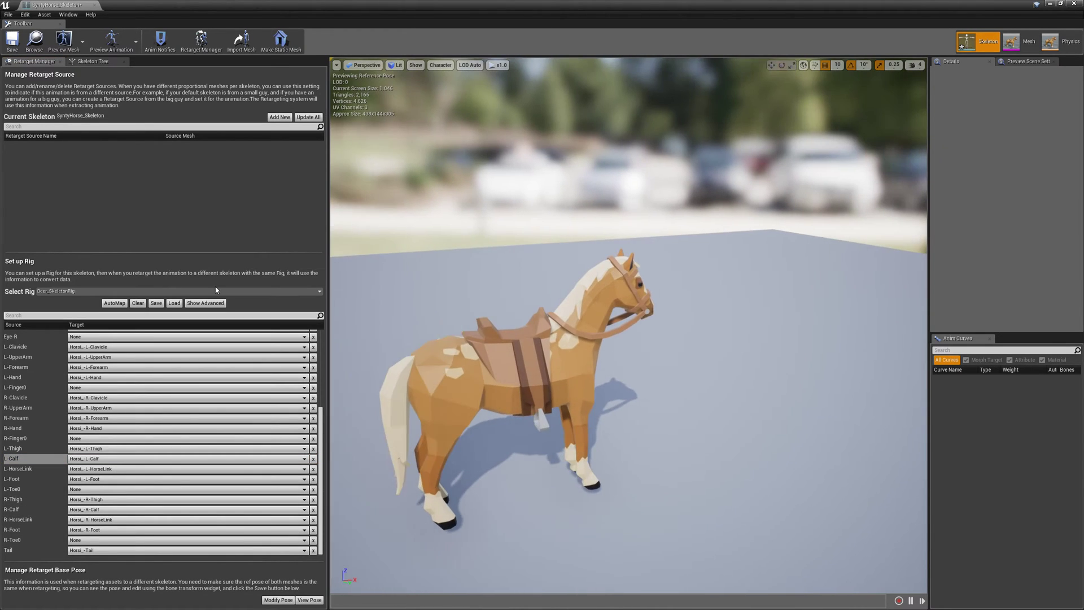
pyautogui.click(8, 14)
pyautogui.click(26, 61)
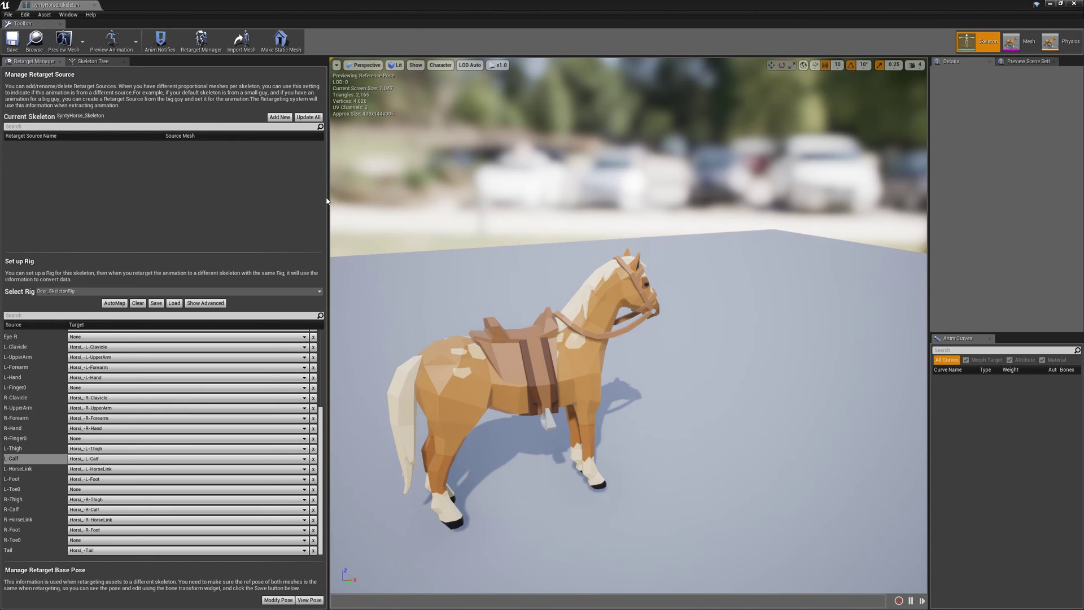
pyautogui.press('s')
pyautogui.moveTo(574, 323); pyautogui.dragTo(549, 345, button='right')
pyautogui.click(83, 62)
pyautogui.press('w')
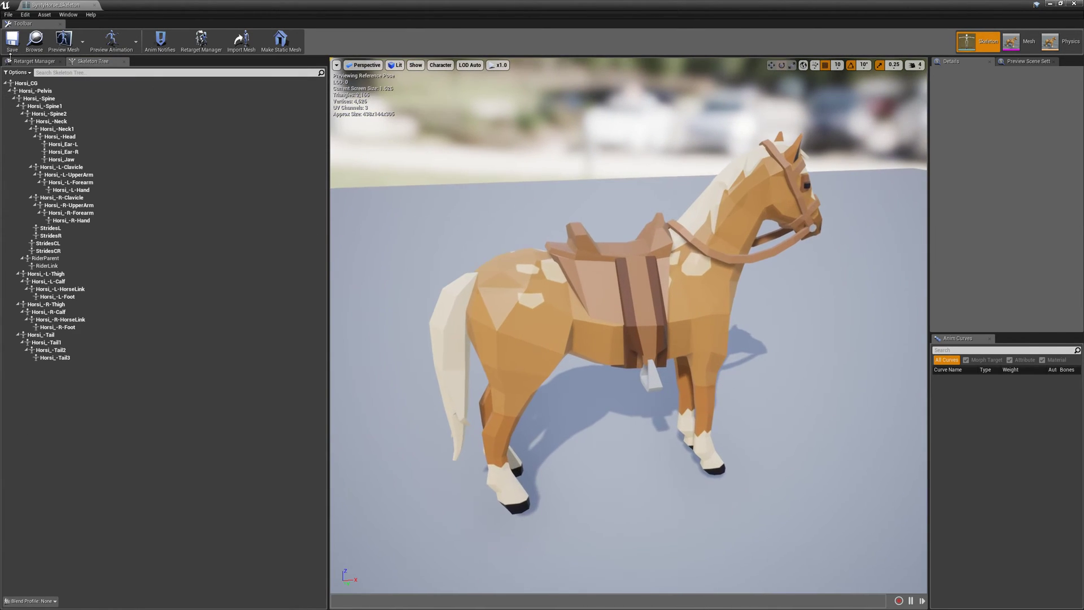
pyautogui.click(25, 83)
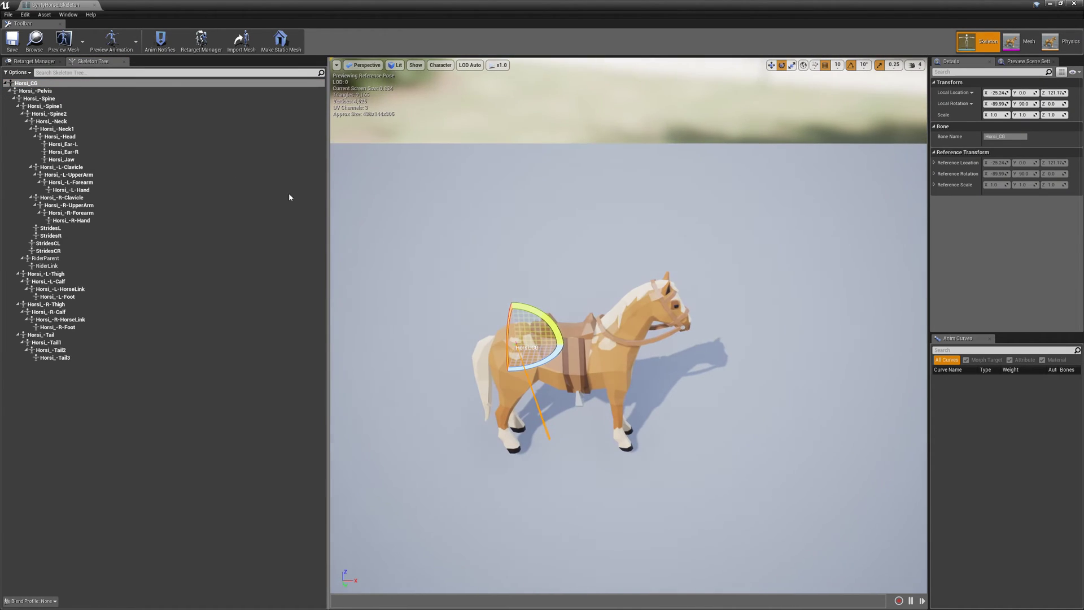
# Return to the retarget settings, show the retarget base pose and select the Horsi_-Spine1 bone on the horse
pyautogui.click(48, 62)
pyautogui.moveTo(389, 529); pyautogui.dragTo(382, 541, button='right')
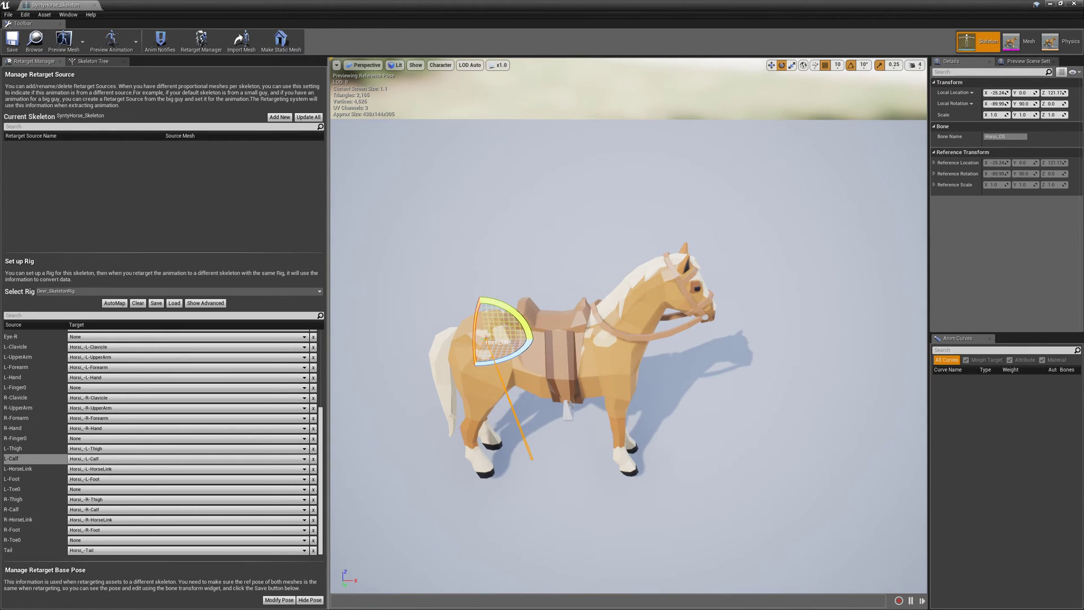
pyautogui.click(498, 327)
pyautogui.click(484, 336)
pyautogui.click(544, 337)
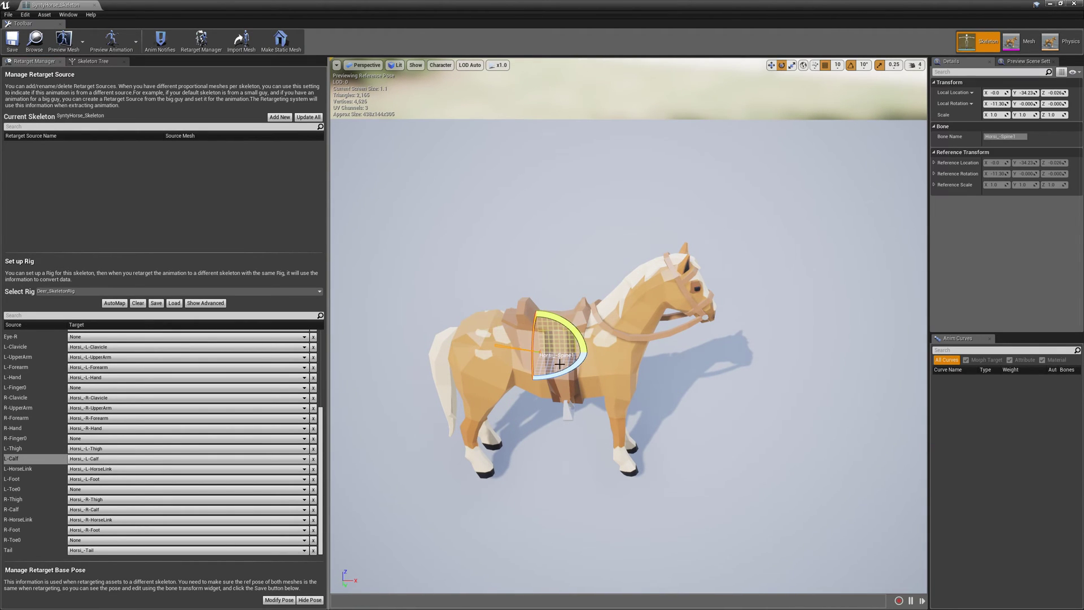
# Try rotating the Horsi_-Spine1 bone, undo it and select the Horsi_CG root bone instead
pyautogui.moveTo(564, 369); pyautogui.dragTo(579, 328)
pyautogui.hotkey('ctrl', 'z')
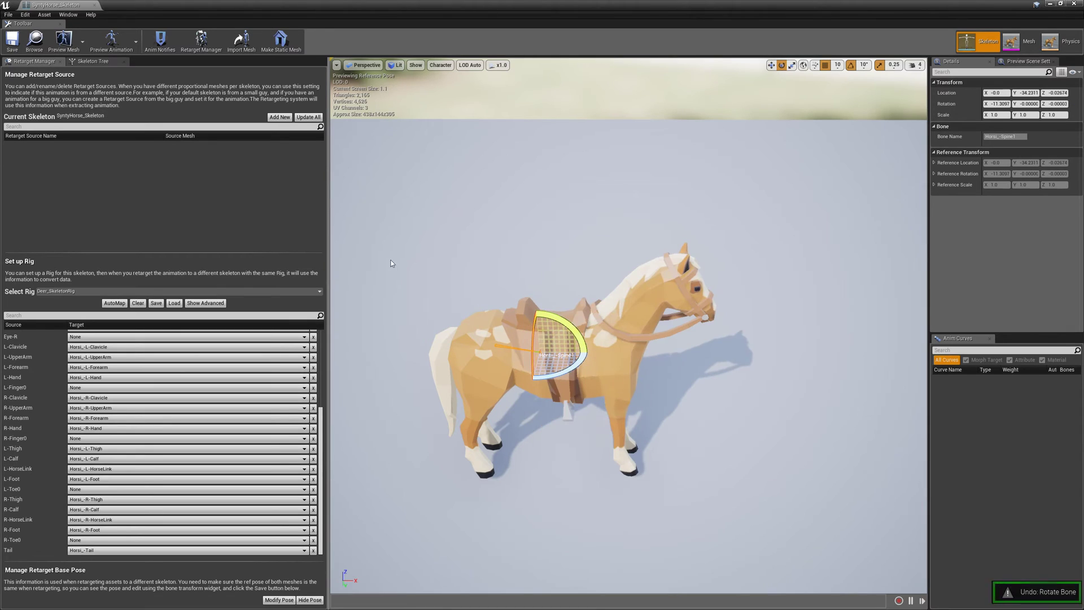
pyautogui.click(93, 61)
pyautogui.click(40, 78)
pyautogui.click(34, 61)
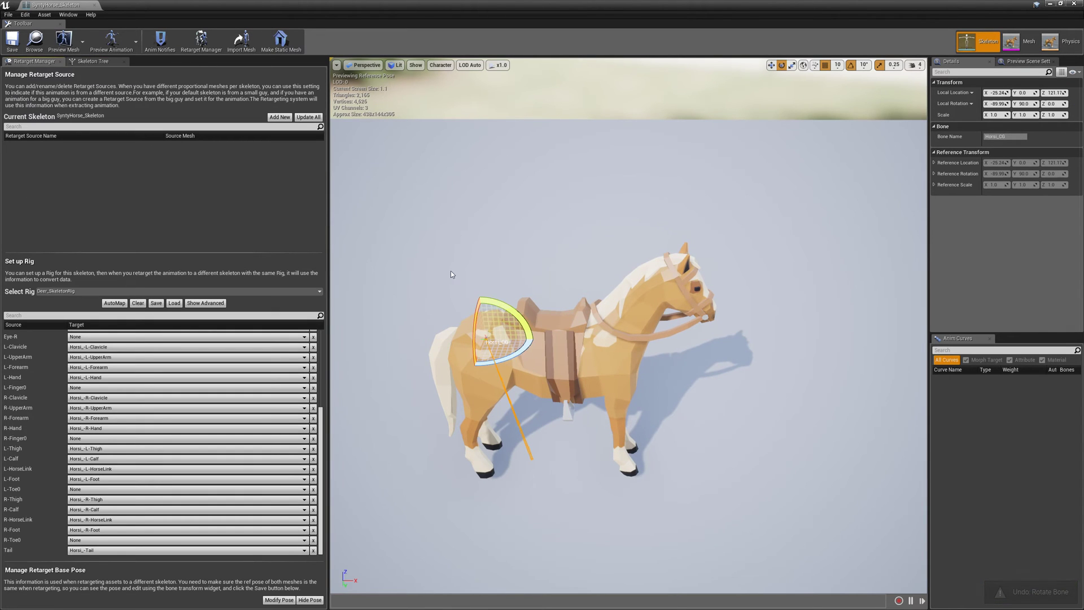
# Rotate the Horsi_CG root bone horizontally to turn the whole horse towards the front
pyautogui.moveTo(513, 363); pyautogui.dragTo(481, 378)
pyautogui.press('s')
pyautogui.moveTo(481, 377); pyautogui.dragTo(514, 359, button='right')
pyautogui.press('w')
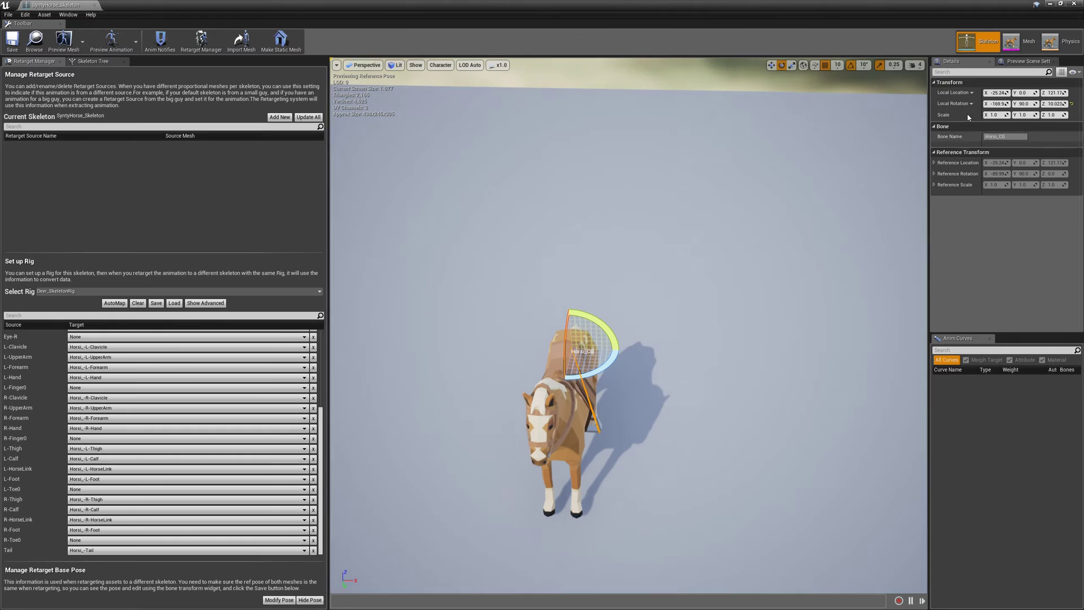
# Set the viewport's rotation snap increment to 2.812°
pyautogui.click(895, 66)
pyautogui.click(864, 65)
pyautogui.click(863, 65)
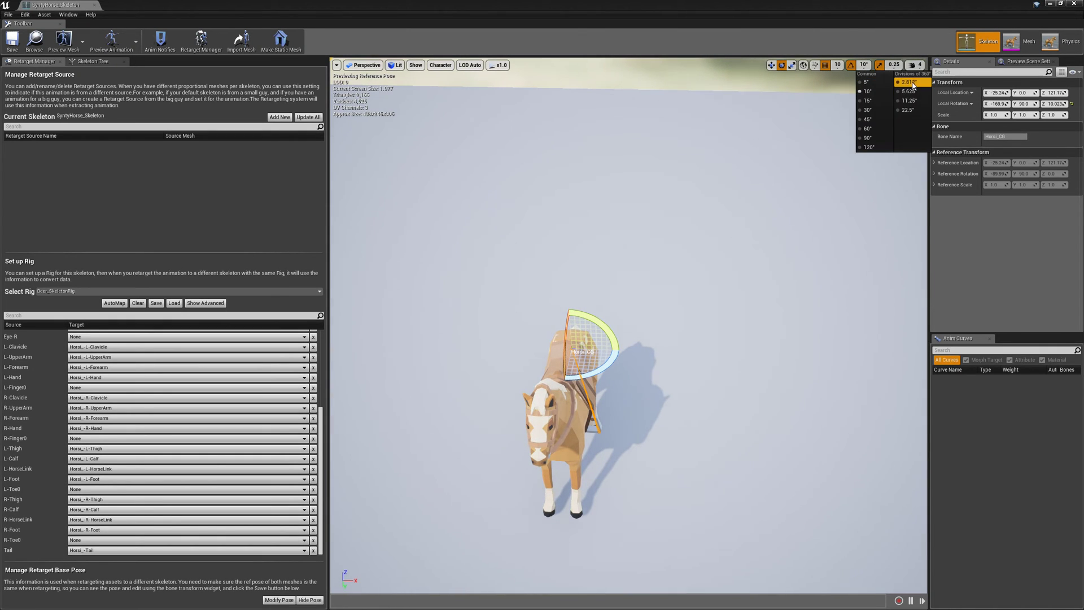
pyautogui.click(913, 85)
# Try a finer rotation of the Horsi_CG bone to align the horse straight forward, and undo it
pyautogui.moveTo(618, 316); pyautogui.dragTo(516, 364, button='middle')
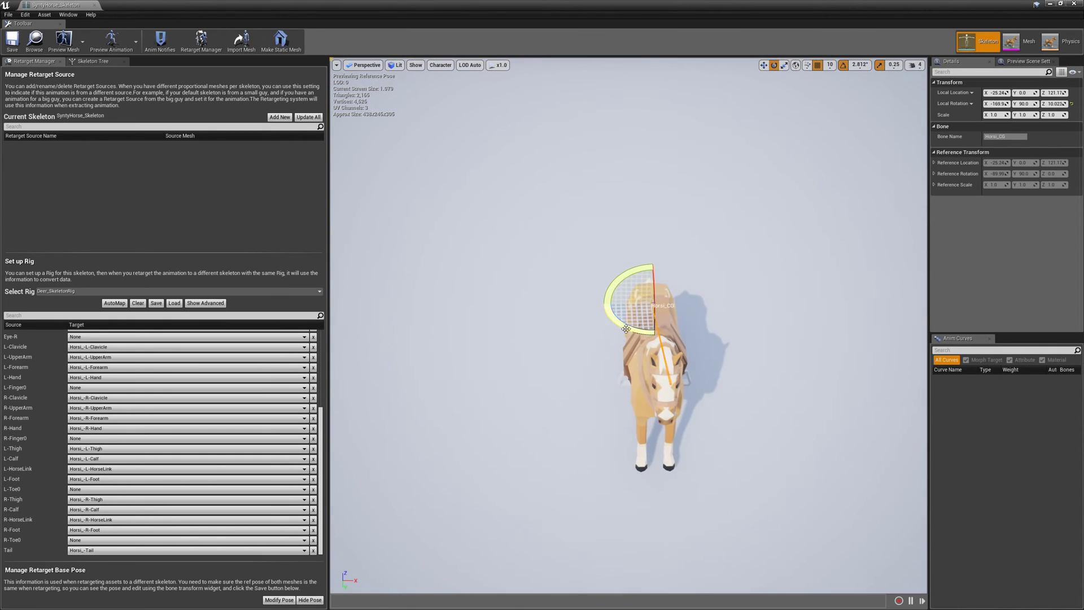
pyautogui.moveTo(627, 327); pyautogui.dragTo(633, 329)
pyautogui.moveTo(633, 328); pyautogui.dragTo(649, 290, button='right')
pyautogui.press('w')
pyautogui.hotkey('ctrl', 'z')
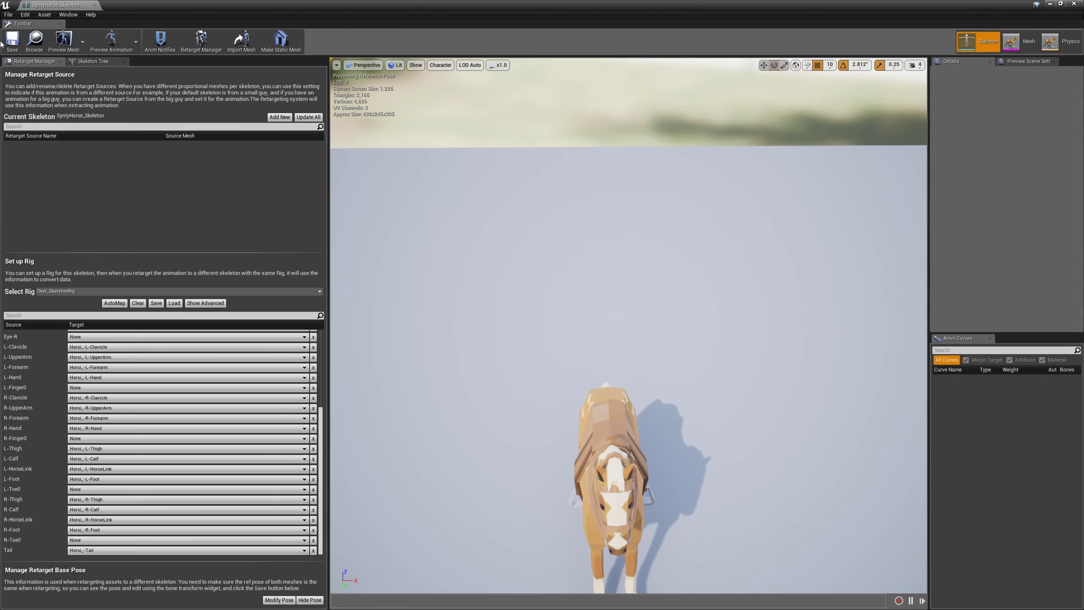
# Save the SyntyHorse_Skeleton asset and close its editor
pyautogui.click(8, 15)
pyautogui.click(38, 64)
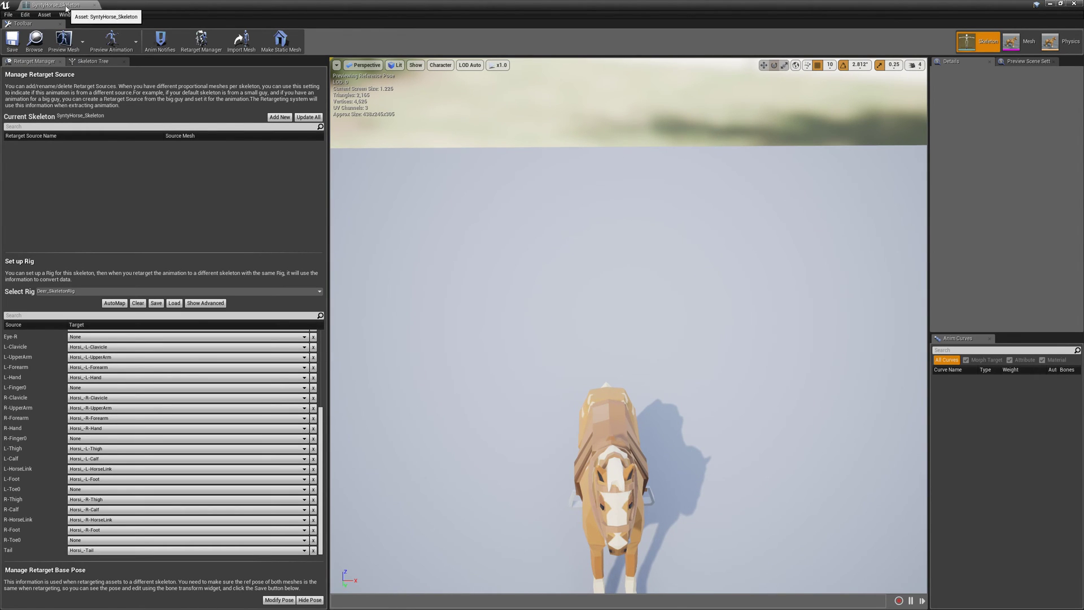
pyautogui.click(92, 5)
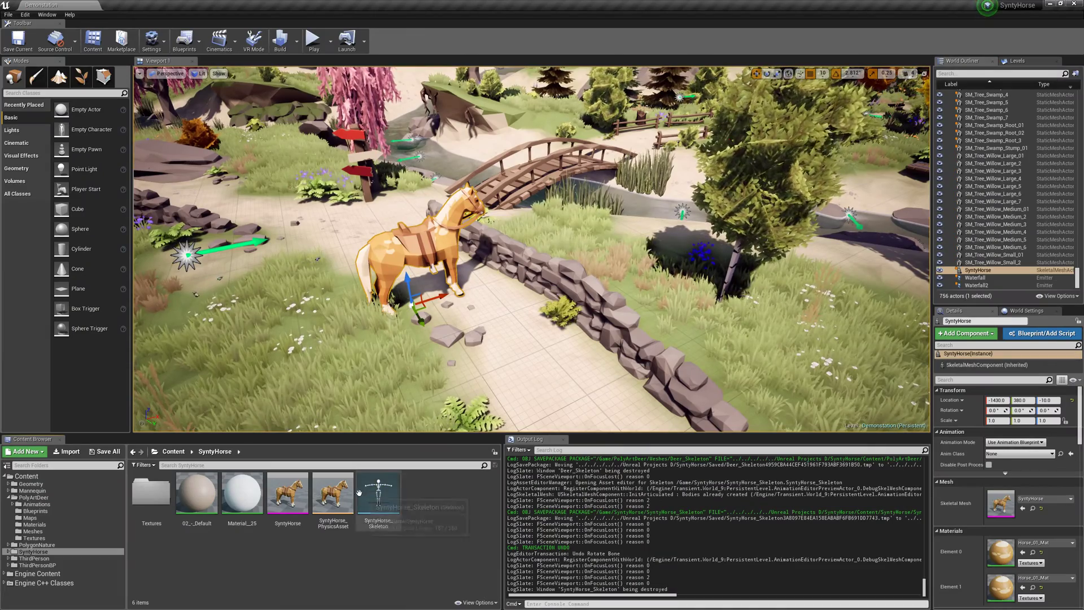
# Open the SyntyHorse mesh's skeleton, apply the preview mesh to the skeleton asset and save it
pyautogui.click(277, 487)
pyautogui.doubleClick(287, 497)
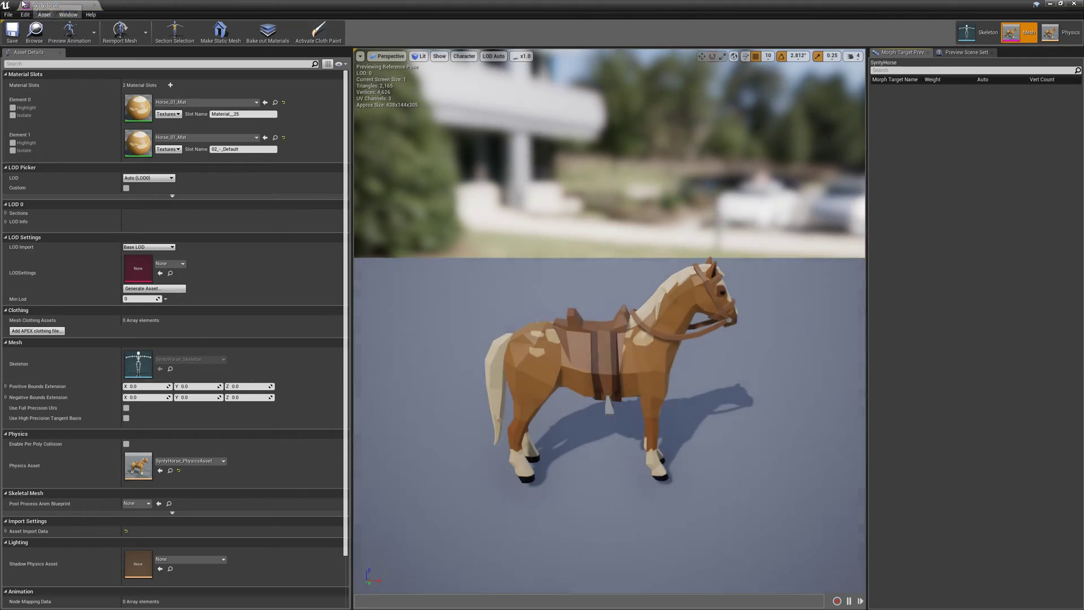
pyautogui.click(965, 34)
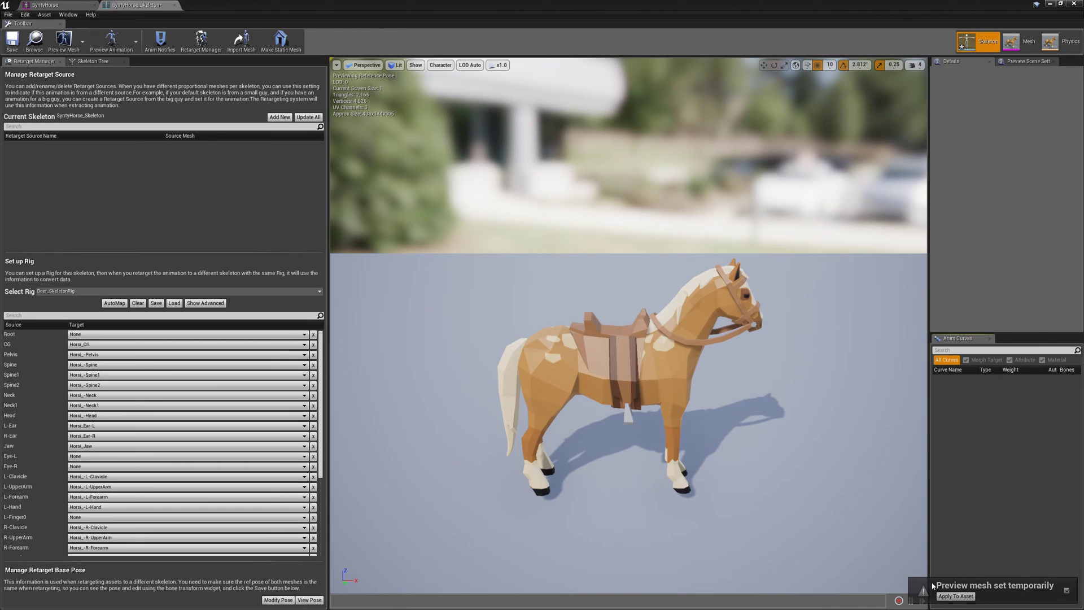
pyautogui.click(951, 596)
pyautogui.click(16, 42)
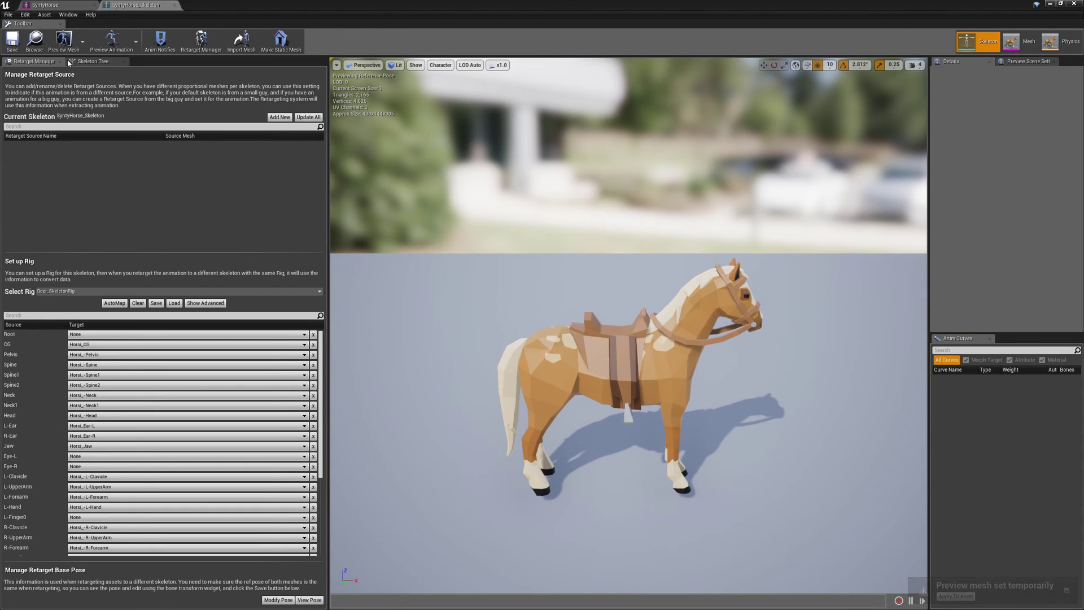
# Show the horse's retarget base pose and examine it from farther away
pyautogui.click(309, 599)
pyautogui.click(316, 600)
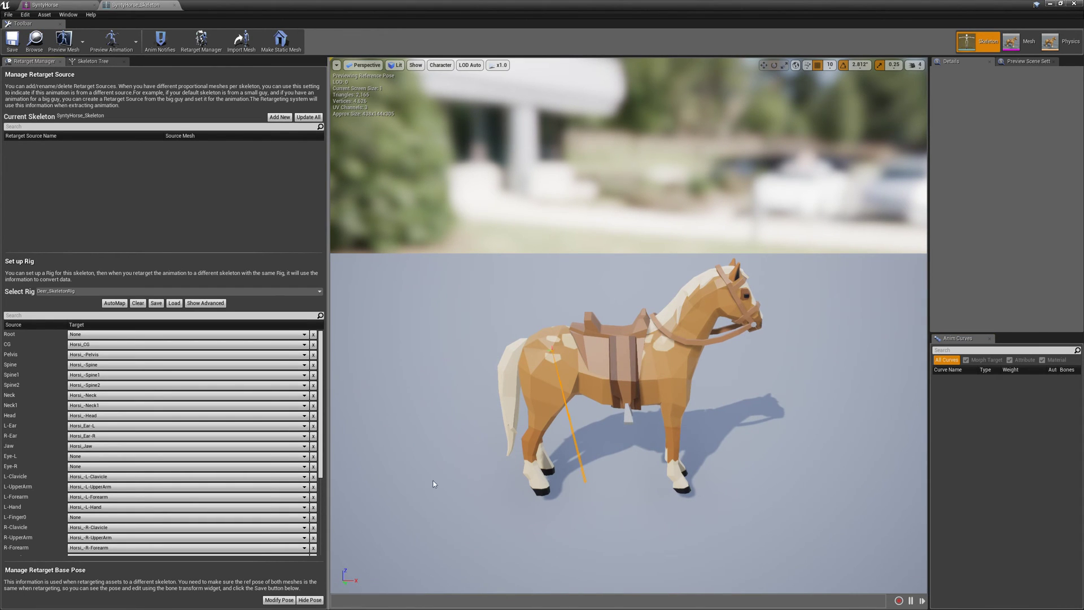
pyautogui.scroll(-5, 467, 464)
pyautogui.moveTo(466, 464); pyautogui.dragTo(536, 528, button='right')
pyautogui.moveTo(476, 358); pyautogui.dragTo(455, 358, button='right')
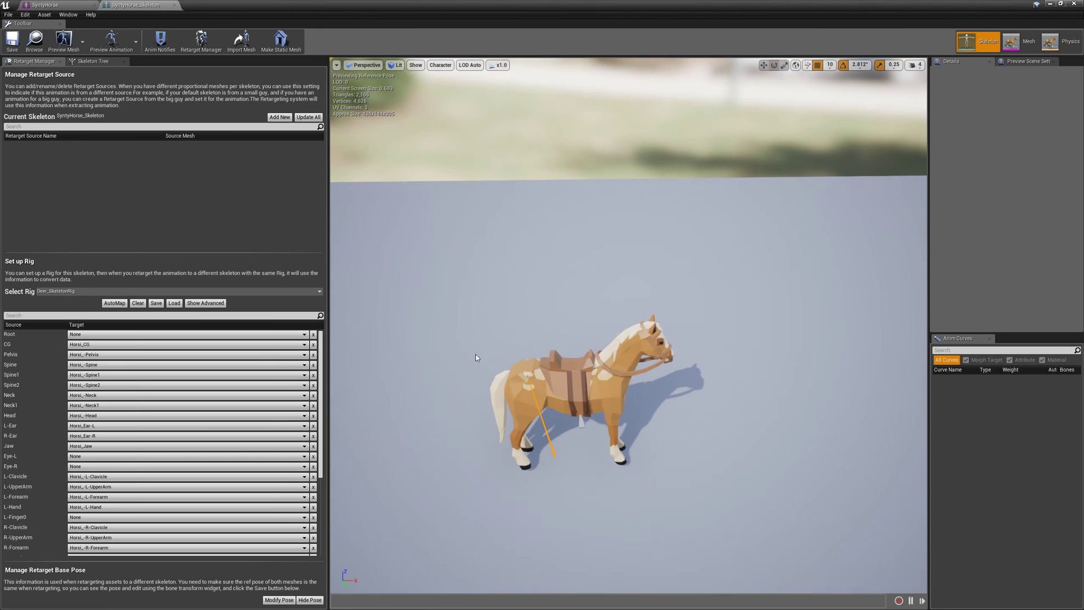
# Select the Horsi_CG root bone in the skeleton hierarchy and rotate it horizontally so the horse faces forward
pyautogui.click(105, 61)
pyautogui.click(62, 84)
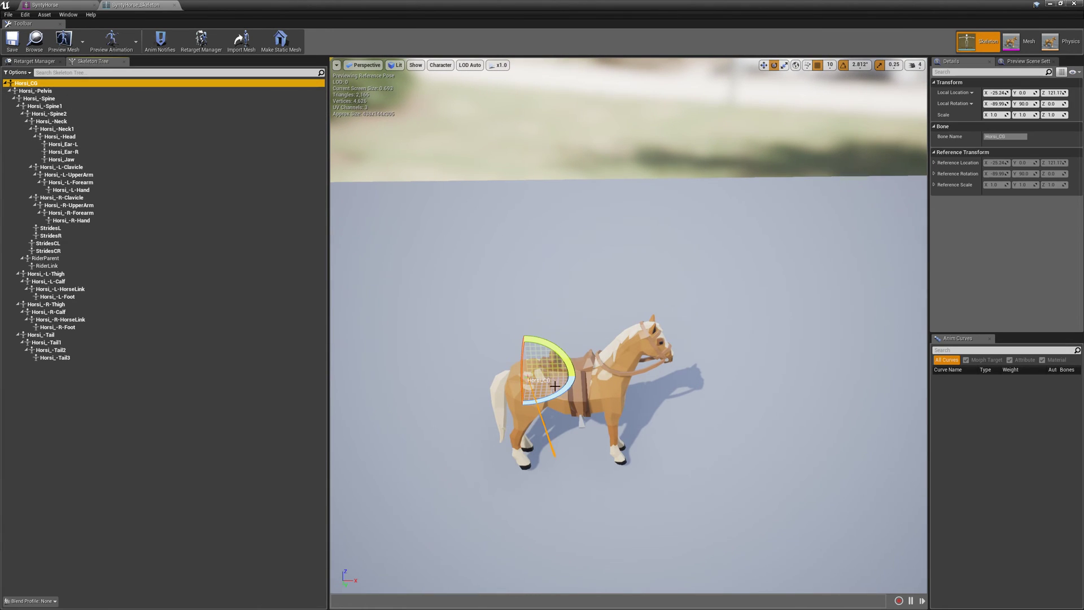
pyautogui.moveTo(560, 391); pyautogui.dragTo(524, 406)
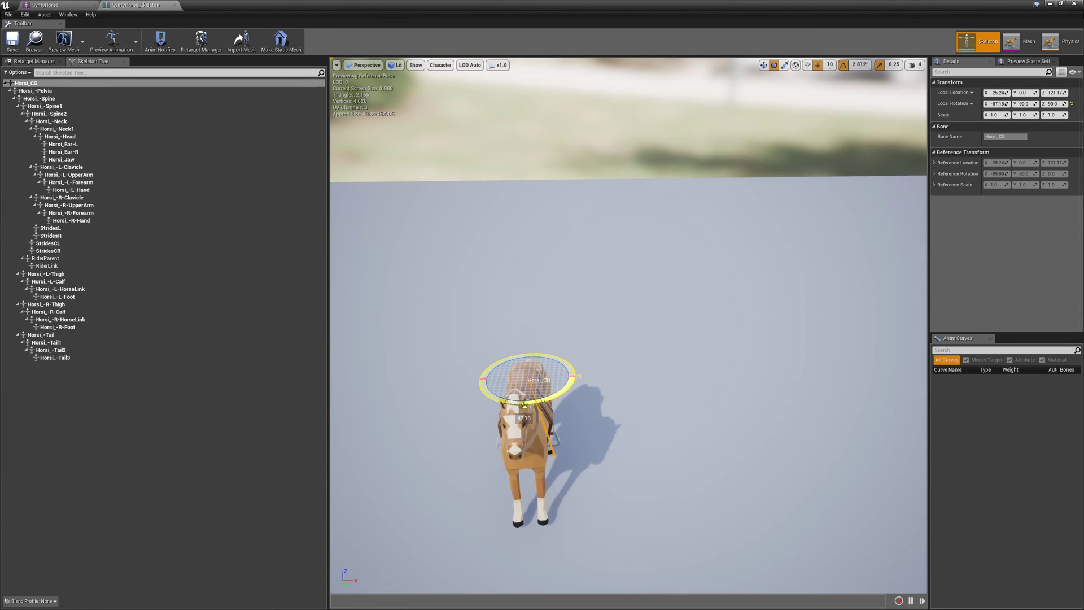
pyautogui.moveTo(474, 331); pyautogui.dragTo(508, 367, button='right')
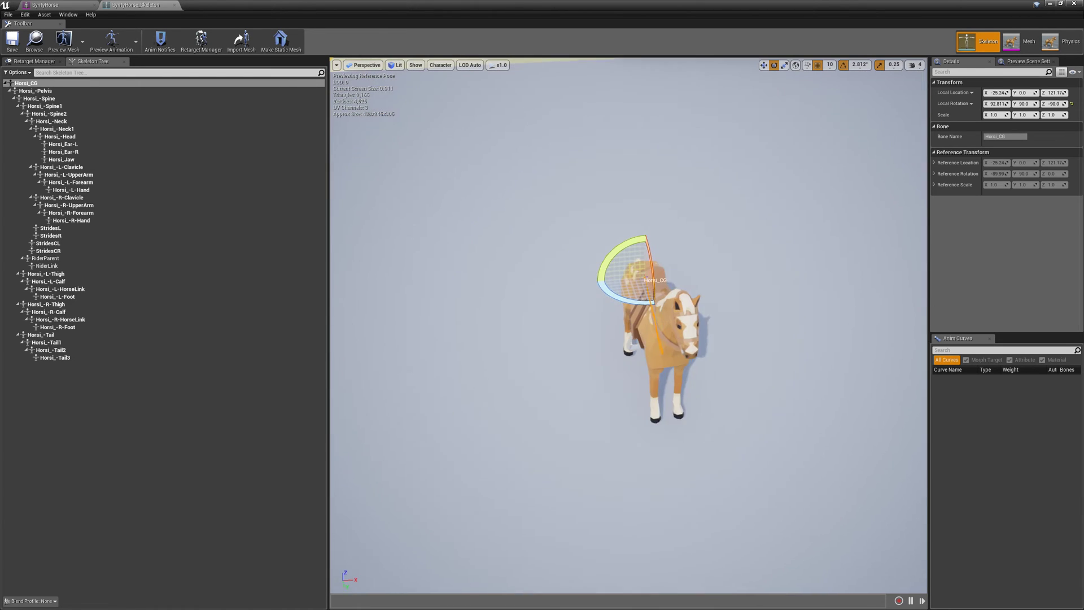
# Store the rotated horse pose as the retarget base pose and save the skeleton
pyautogui.click(13, 62)
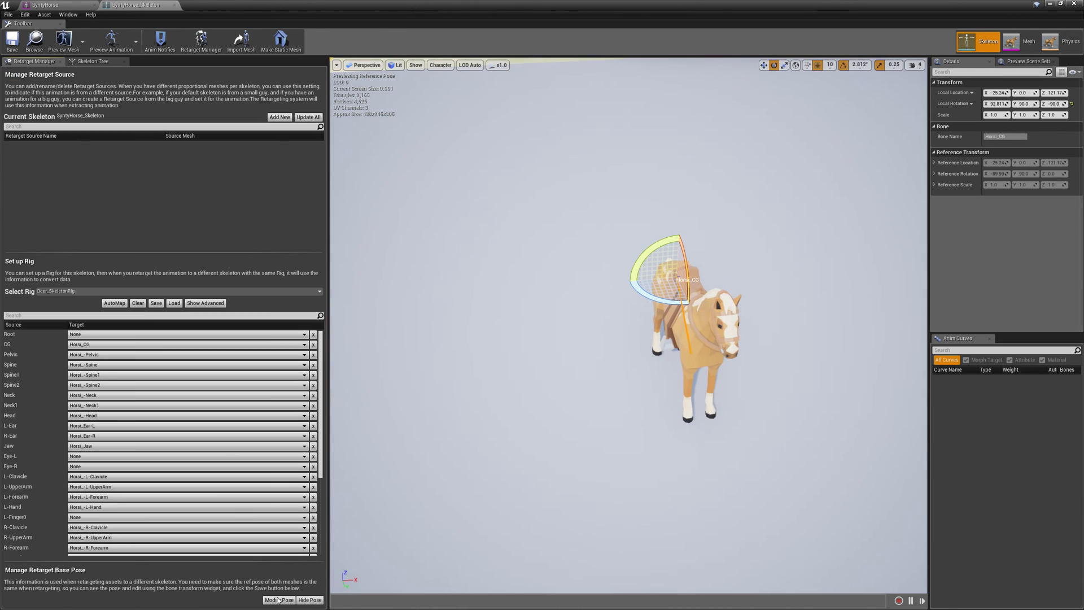
pyautogui.click(279, 600)
pyautogui.click(318, 559)
pyautogui.moveTo(474, 395); pyautogui.dragTo(497, 396, button='right')
pyautogui.click(5, 15)
pyautogui.click(42, 61)
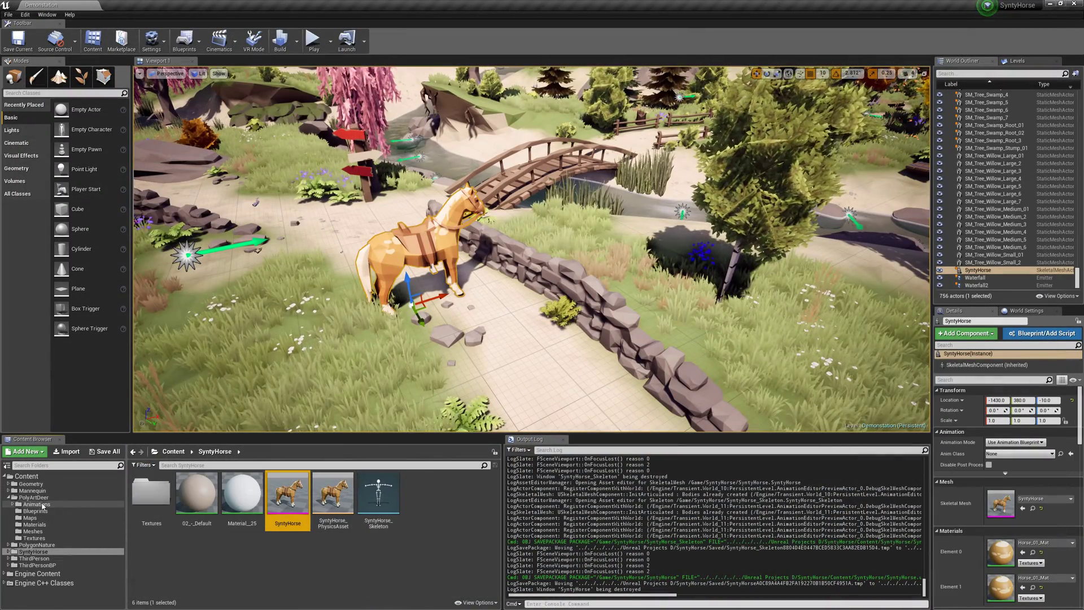
# Search the PolyArtDeer content for "idle" animations
pyautogui.click(59, 499)
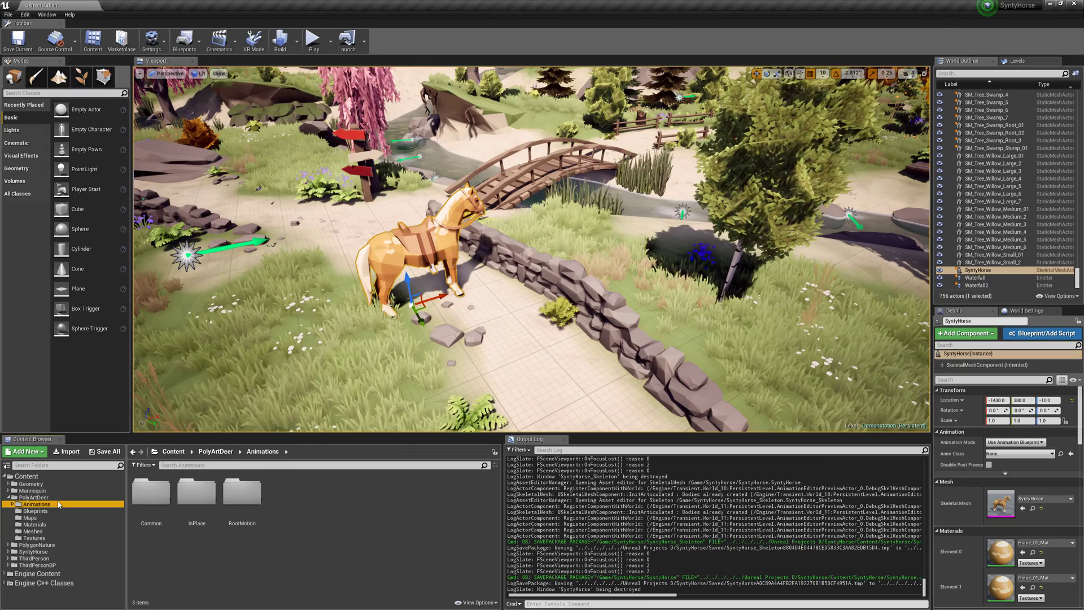
pyautogui.click(213, 465)
pyautogui.write('idle')
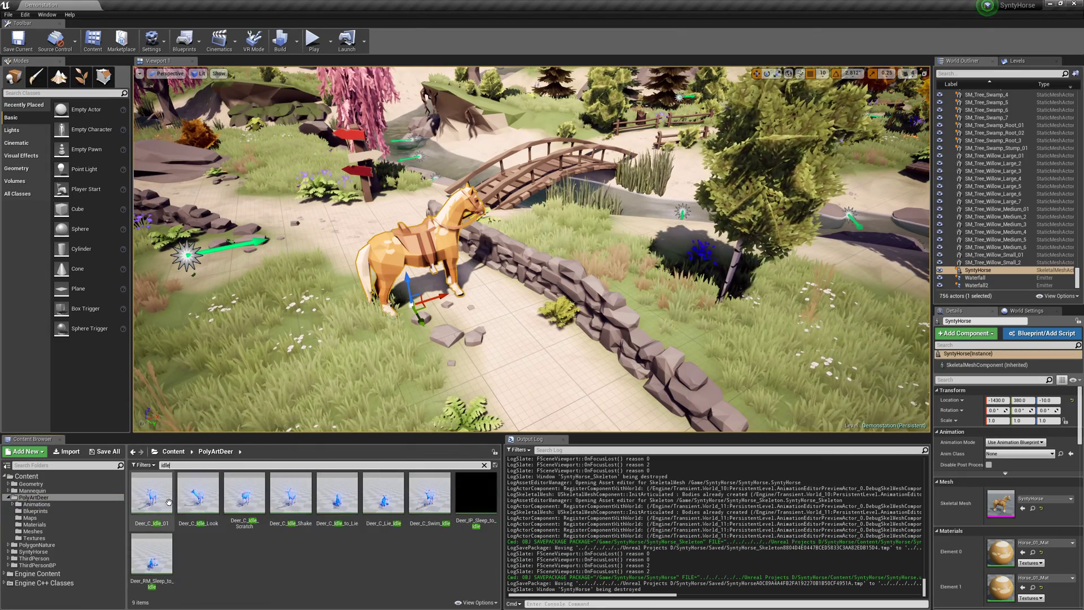
# Duplicate the Deer_C_Idle_01 animation and retarget it to SyntyHorse_Skeleton
pyautogui.rightClick(165, 496)
pyautogui.moveTo(221, 283)
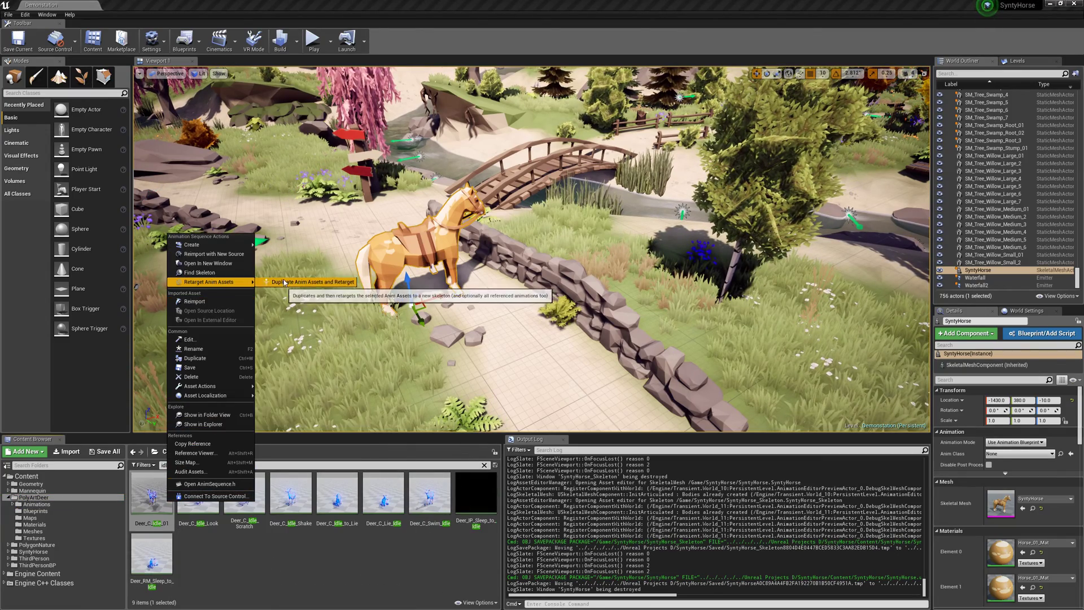
pyautogui.click(294, 283)
pyautogui.click(347, 248)
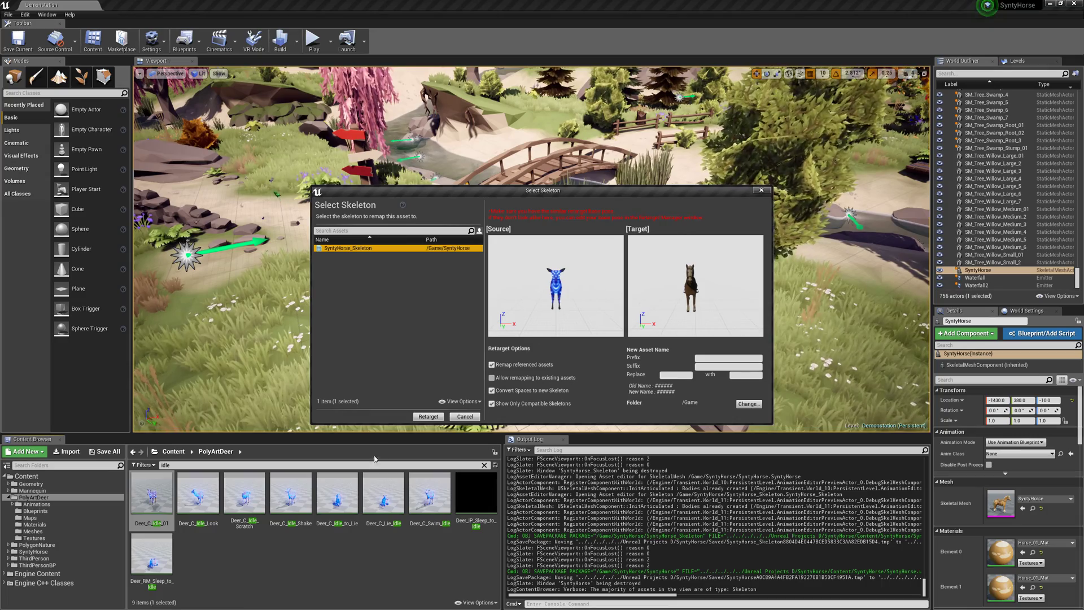
pyautogui.click(428, 416)
# Place the retargeted Deer_C_Idle_01 animation in the level beside the existing horse and simulate the level to watch it
pyautogui.moveTo(468, 494); pyautogui.dragTo(516, 376)
pyautogui.press('f')
pyautogui.click(331, 42)
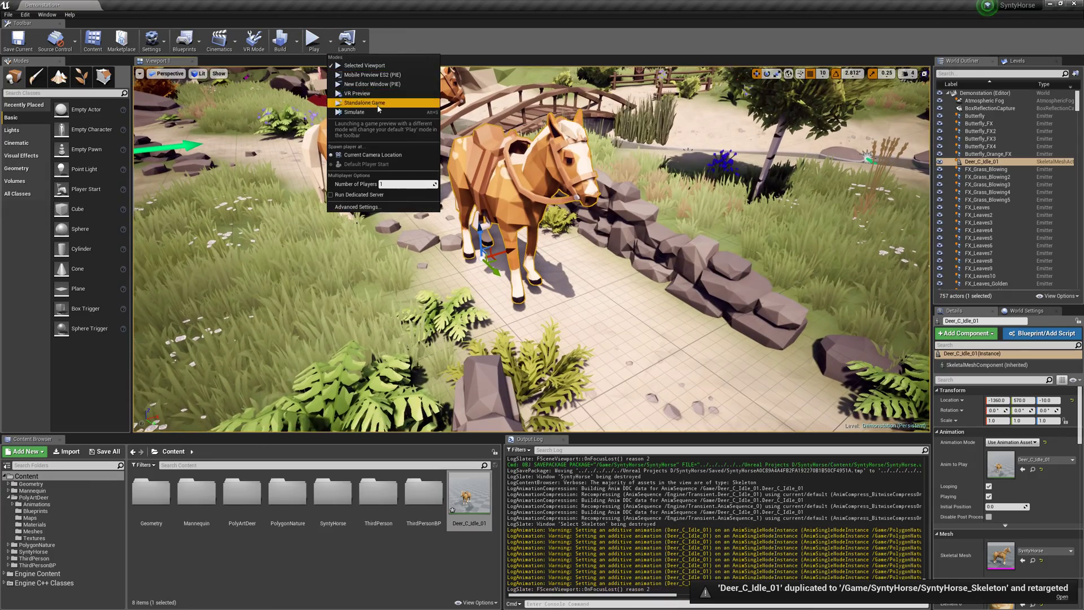
pyautogui.click(379, 113)
pyautogui.moveTo(432, 157); pyautogui.dragTo(469, 118, button='right')
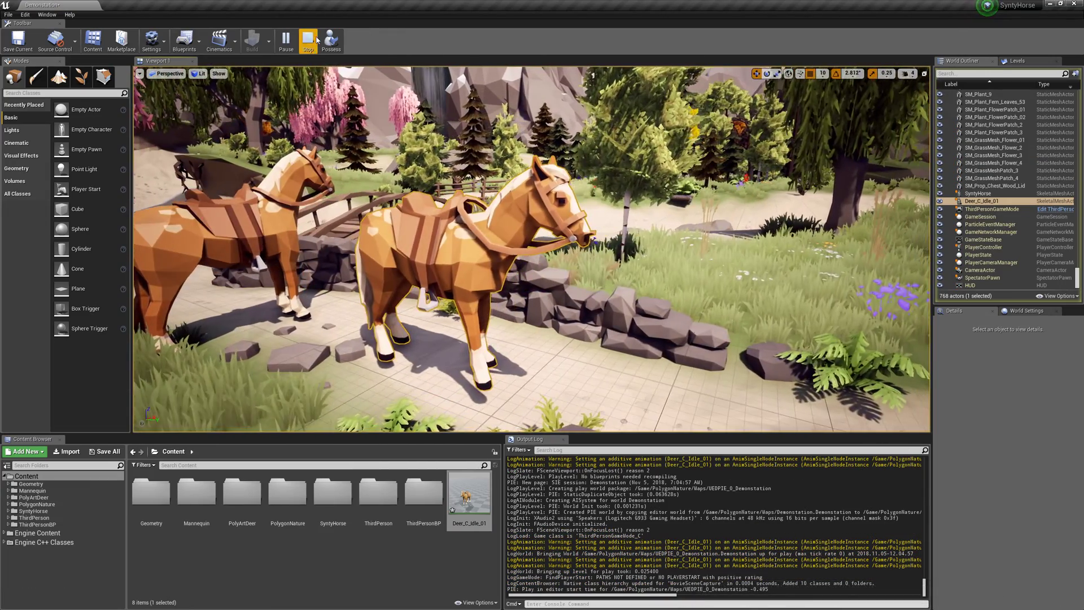
# Stop the simulation and compare the two horses' orientation and pose in the level
pyautogui.click(308, 40)
pyautogui.moveTo(437, 258); pyautogui.dragTo(514, 282, button='right')
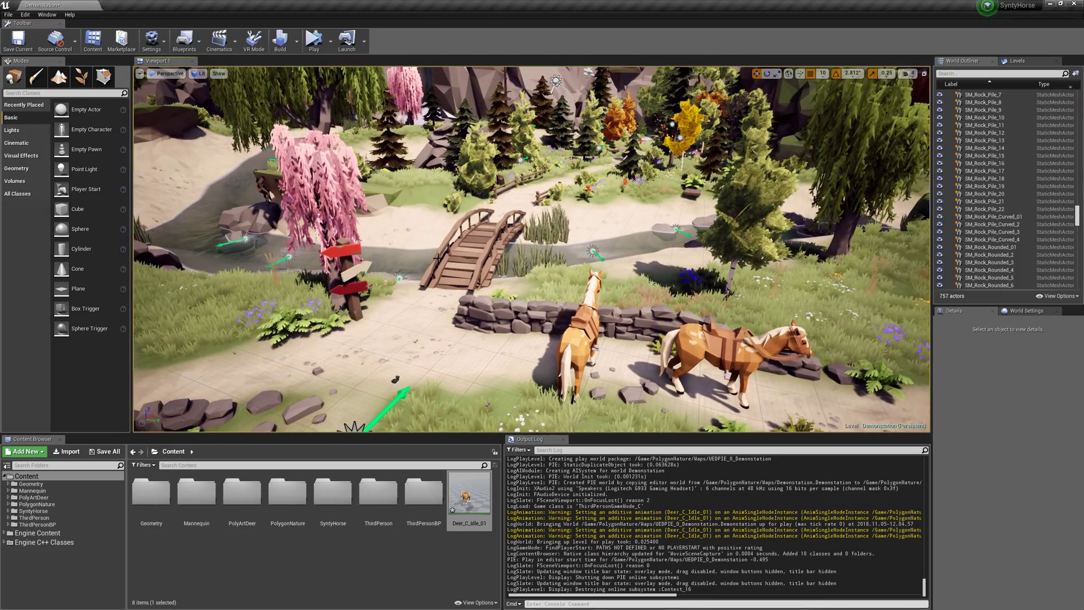
pyautogui.moveTo(441, 264); pyautogui.dragTo(405, 290, button='right')
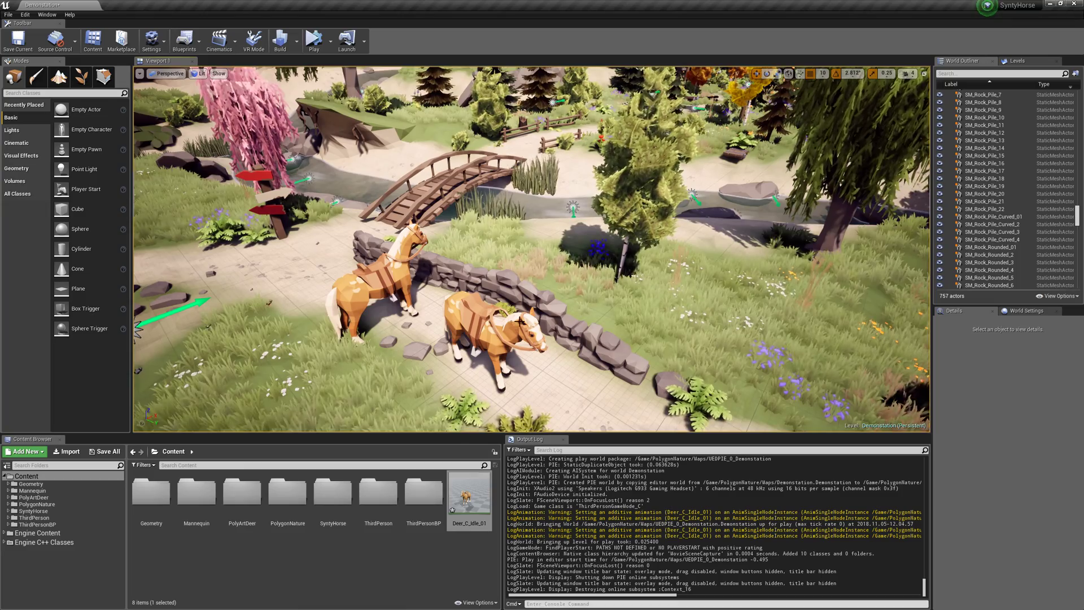
pyautogui.scroll(5, 520, 320)
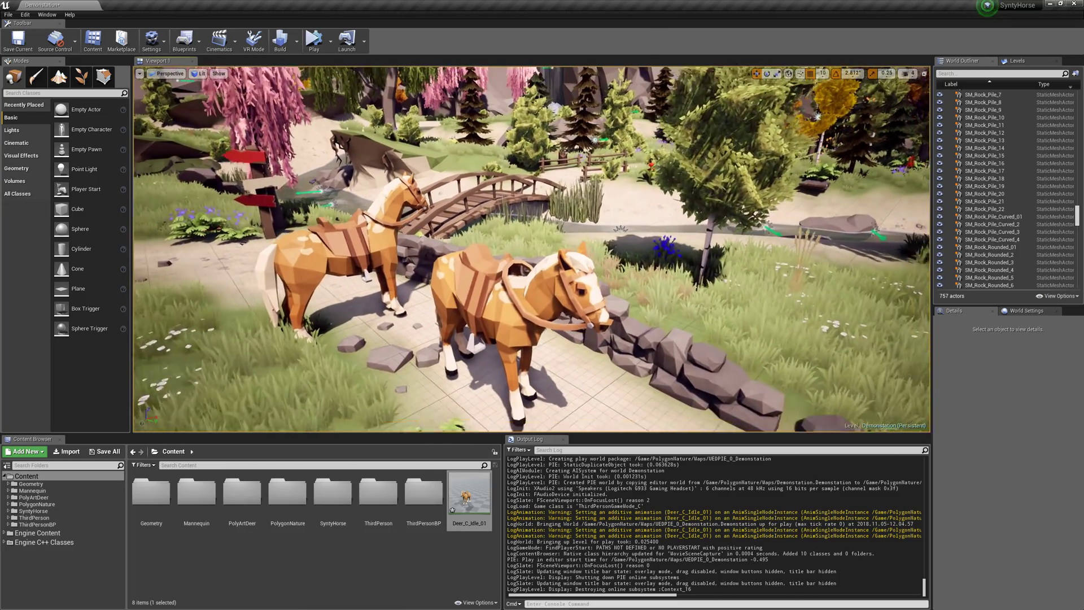